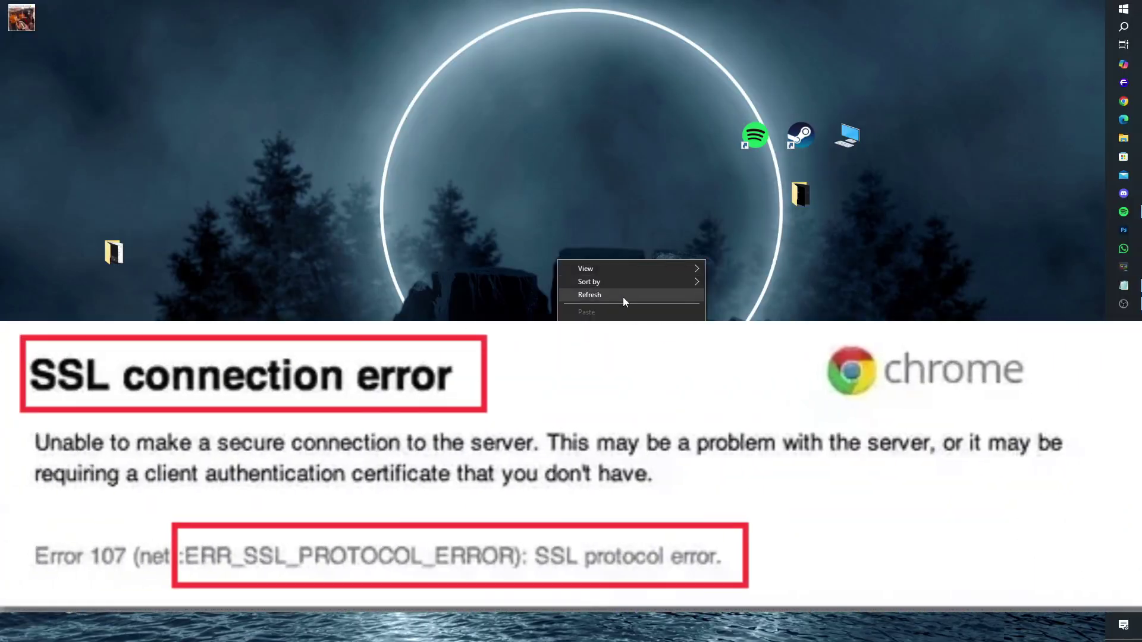
Refresh the desktop several times from its right-click menu.
click(624, 296)
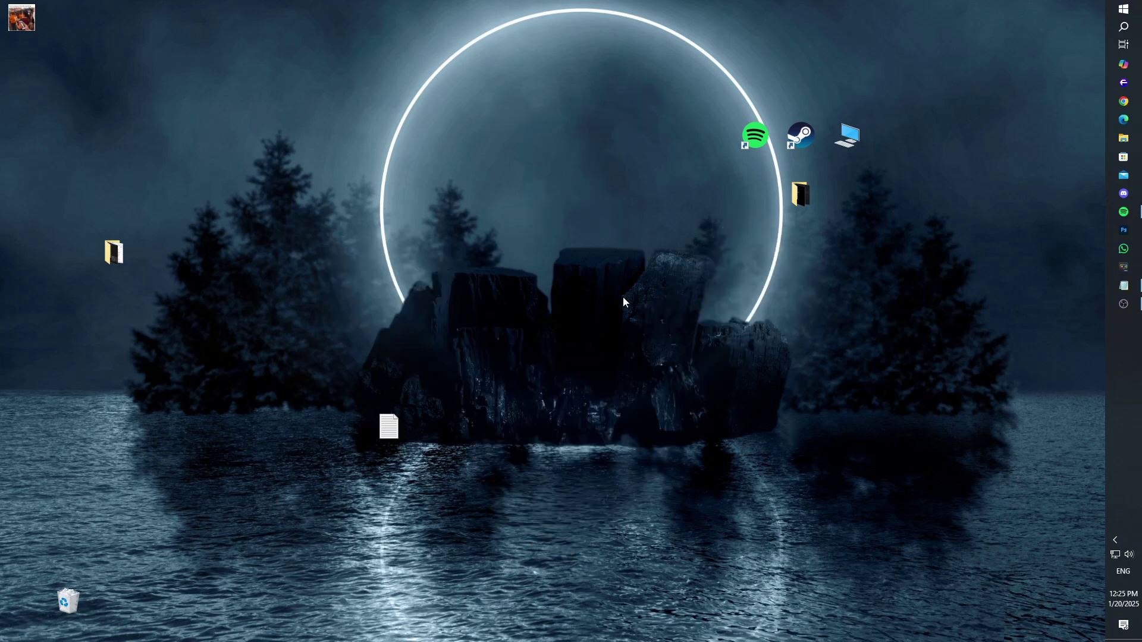
right_click(484, 186)
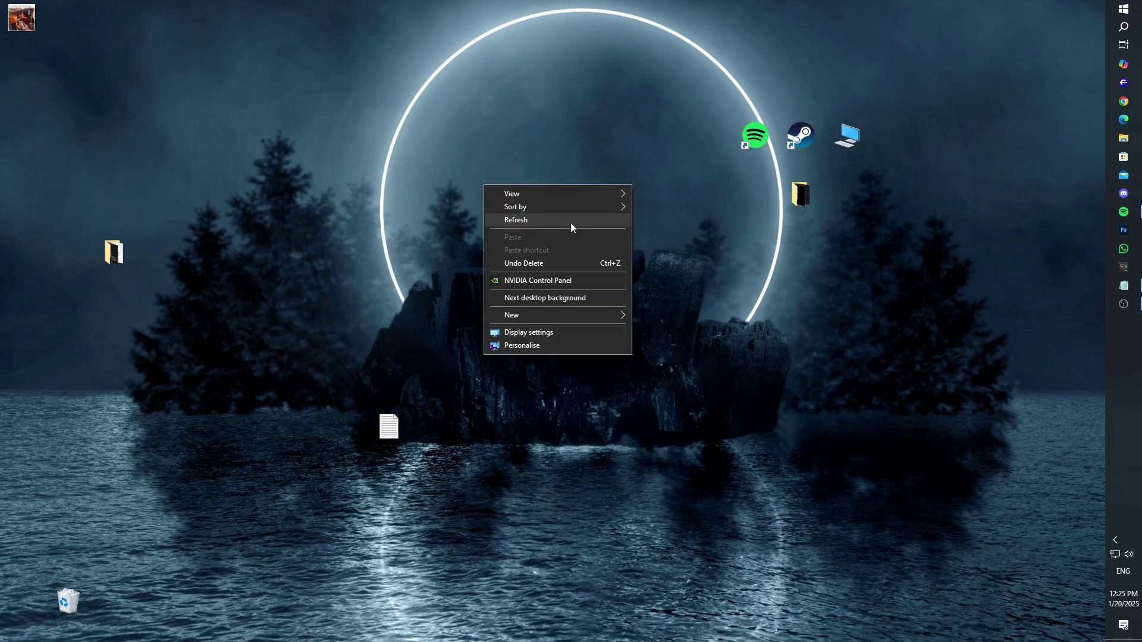
click(571, 221)
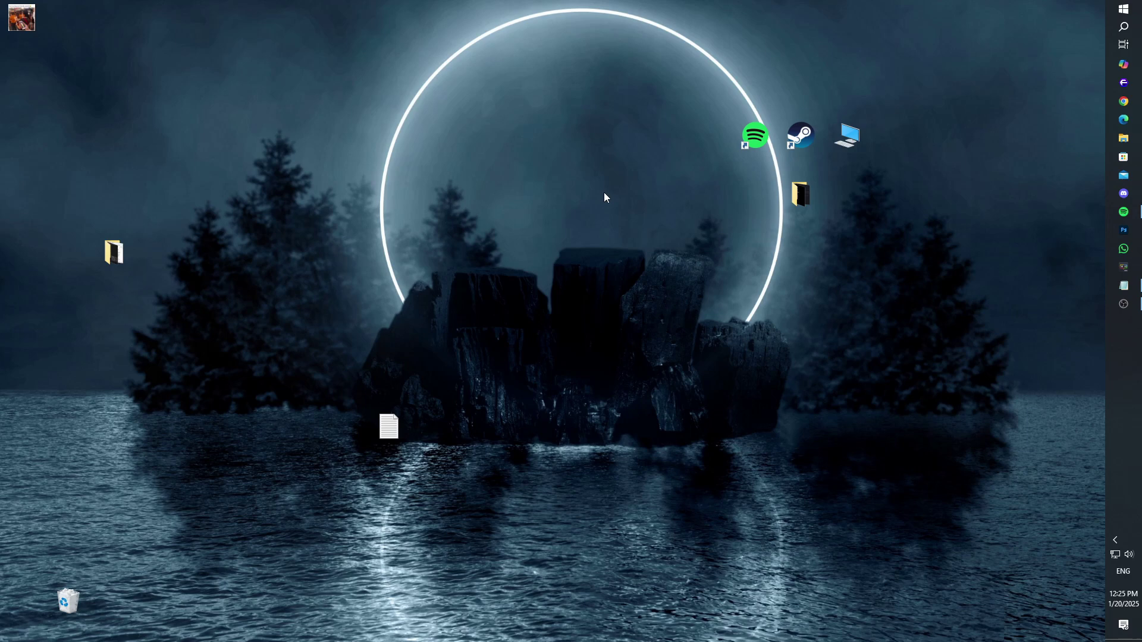
right_click(970, 130)
click(993, 163)
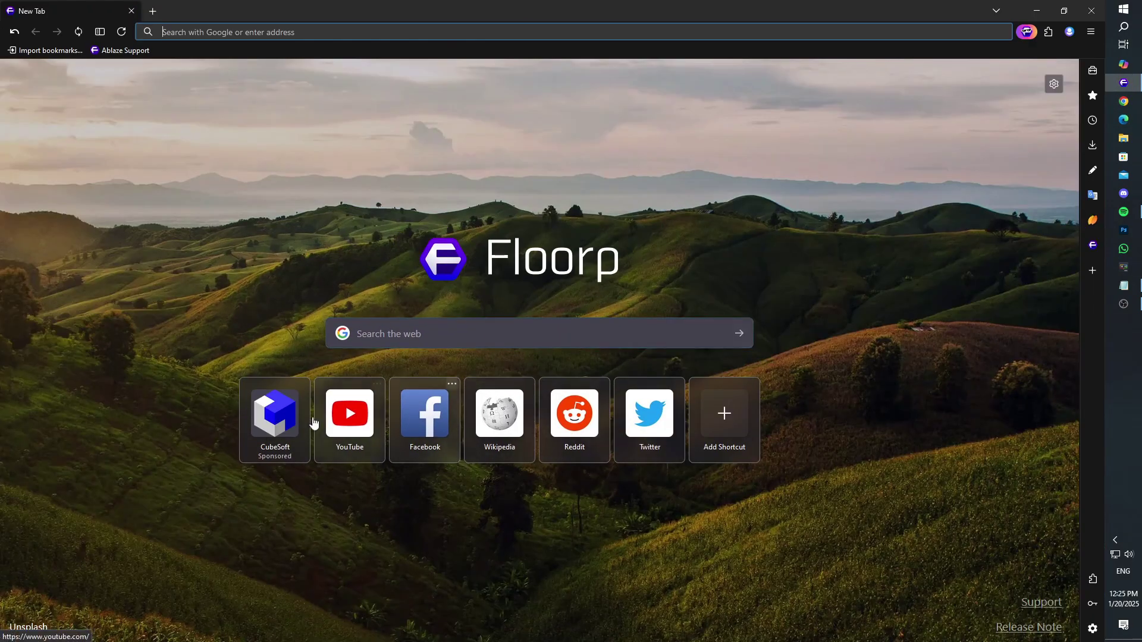
Open YouTube, Facebook and Reddit in three Floorp tabs, then close the browser with all tabs.
click(345, 416)
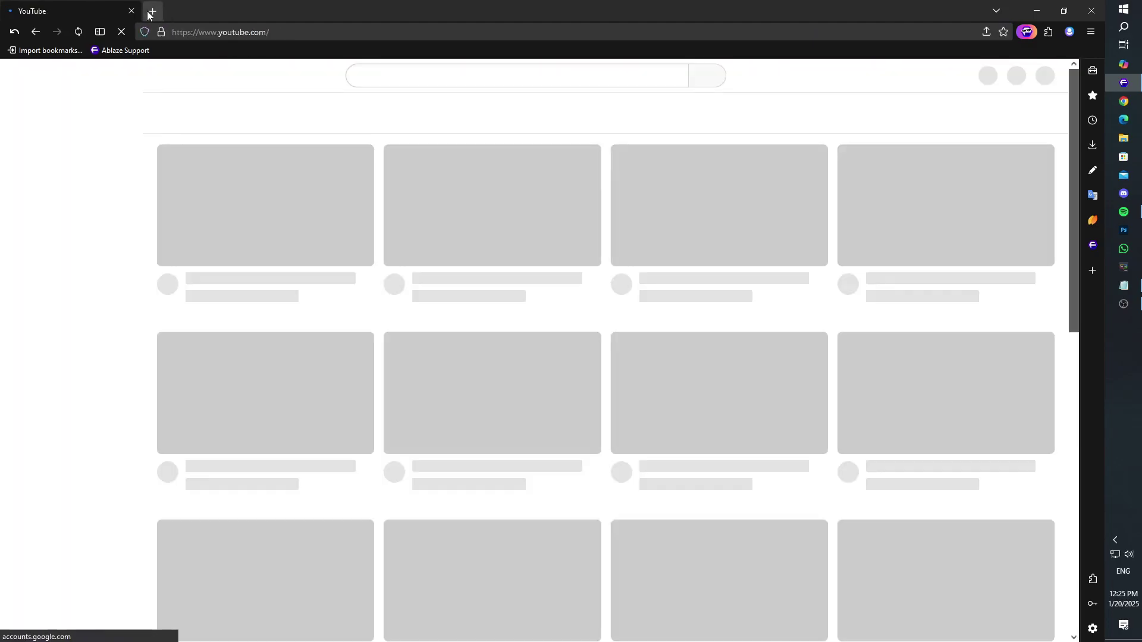
click(153, 10)
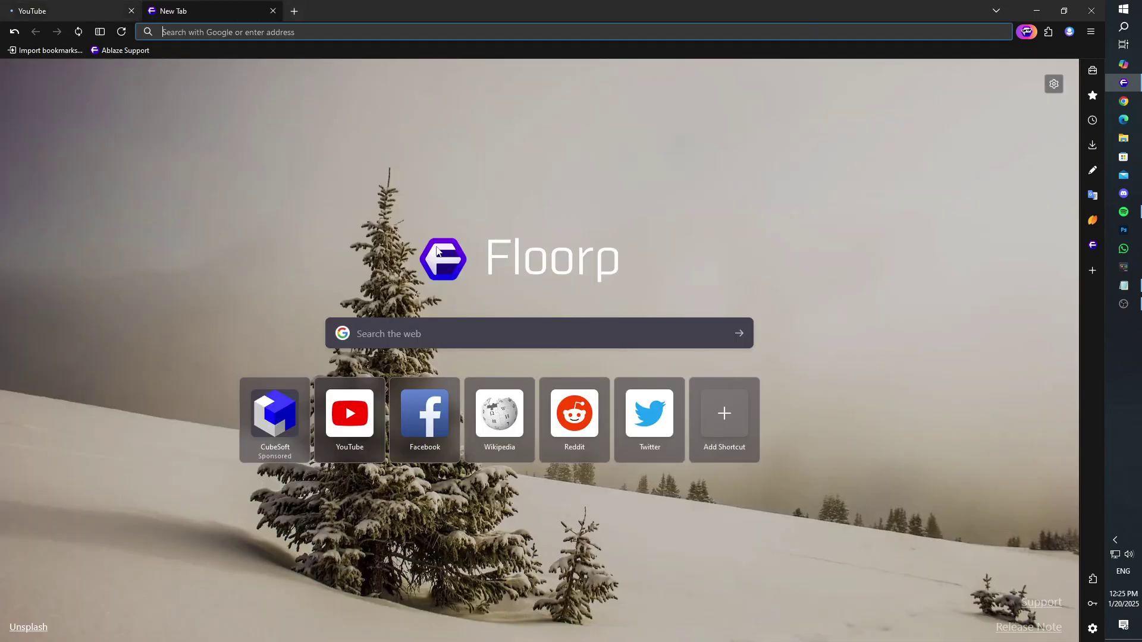
click(433, 433)
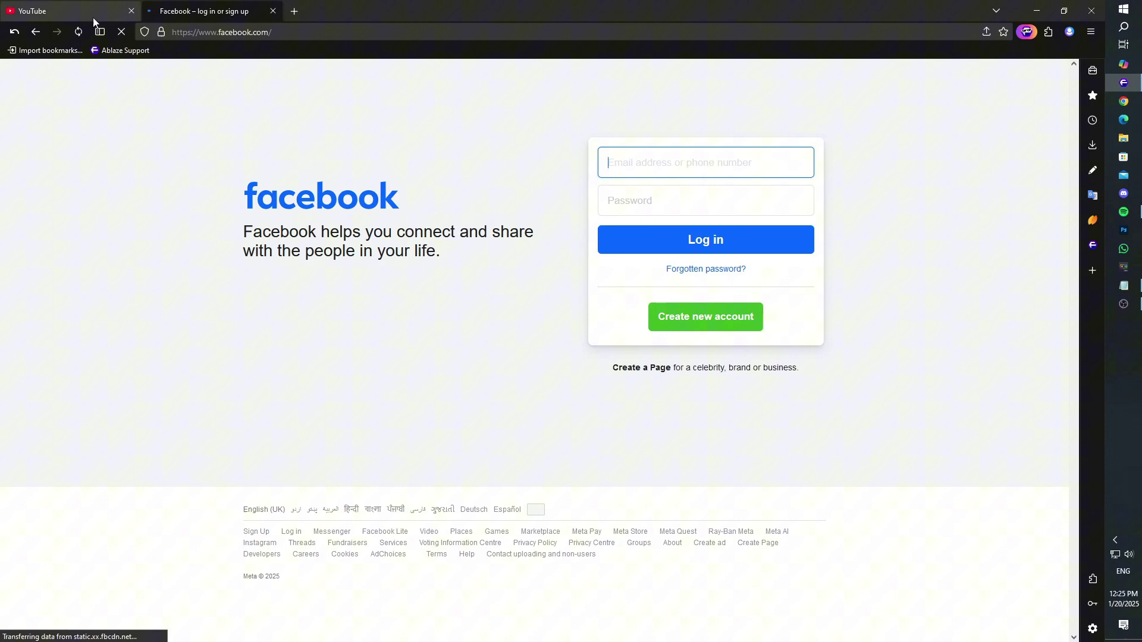
click(94, 17)
click(206, 16)
click(295, 12)
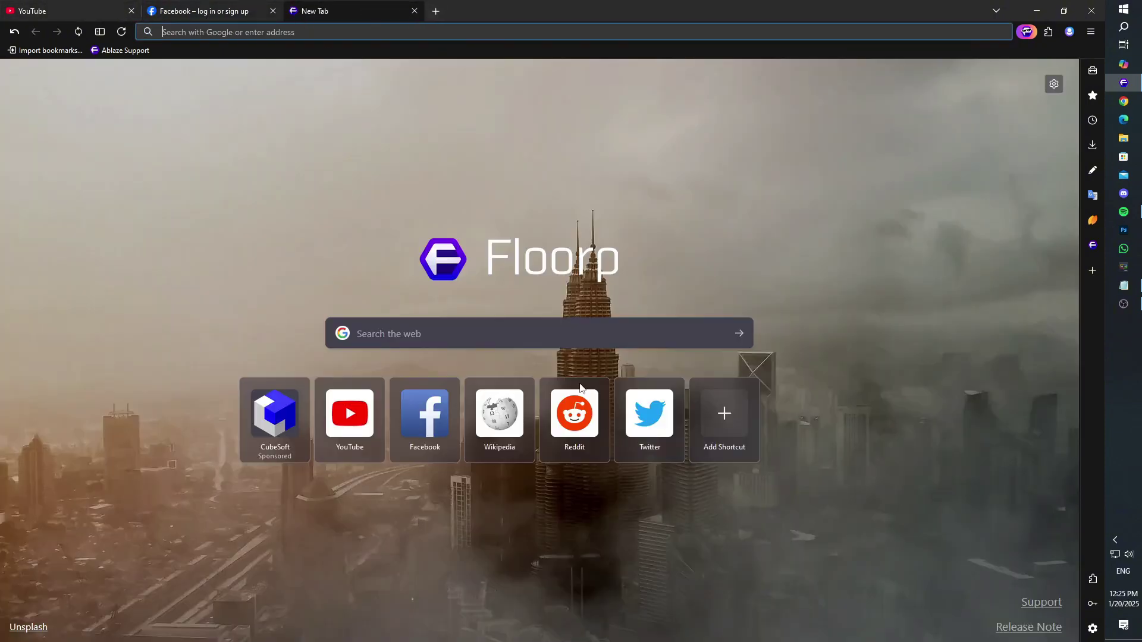
click(562, 437)
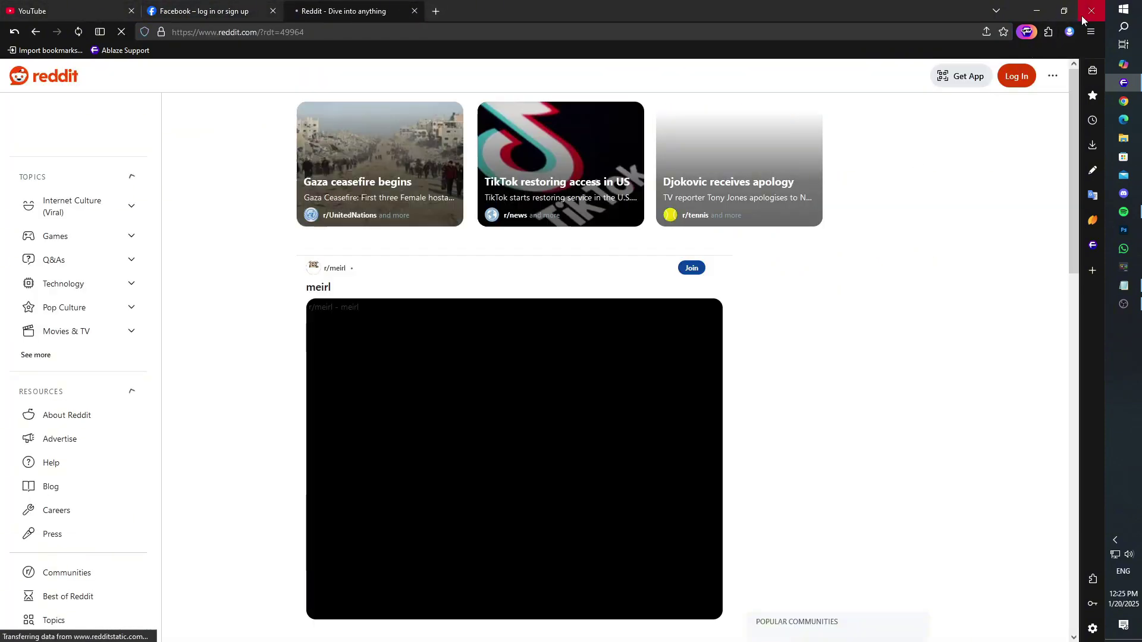
click(1082, 21)
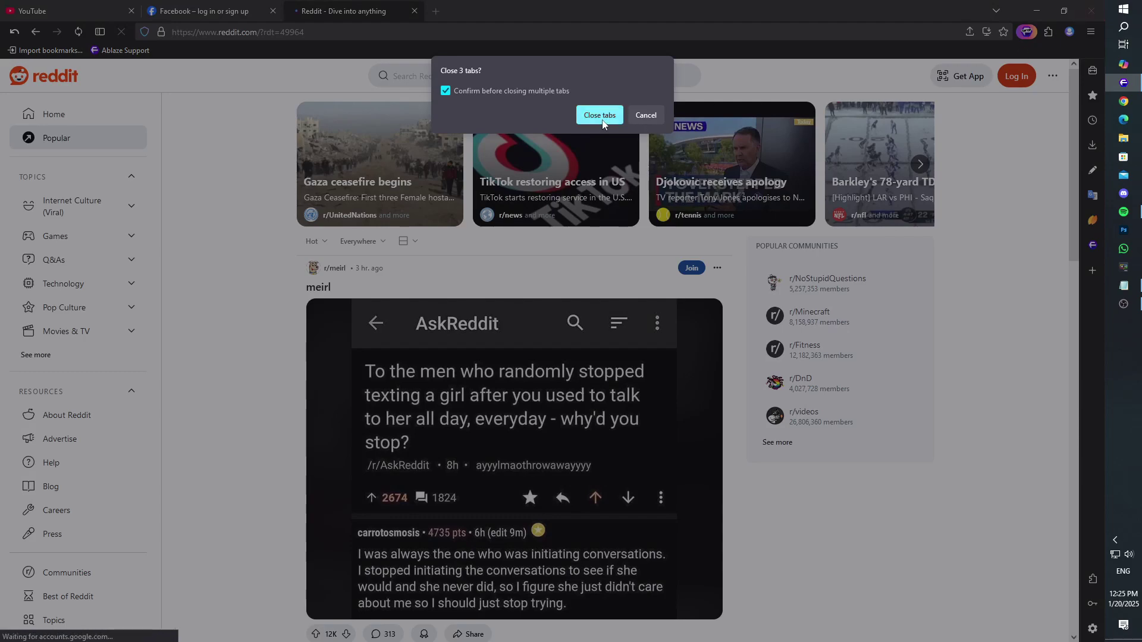
click(599, 114)
Search 'network' to open Network settings, review IP and DNS 8.8.8.8 / 8.8.4.4, then close.
key(super)
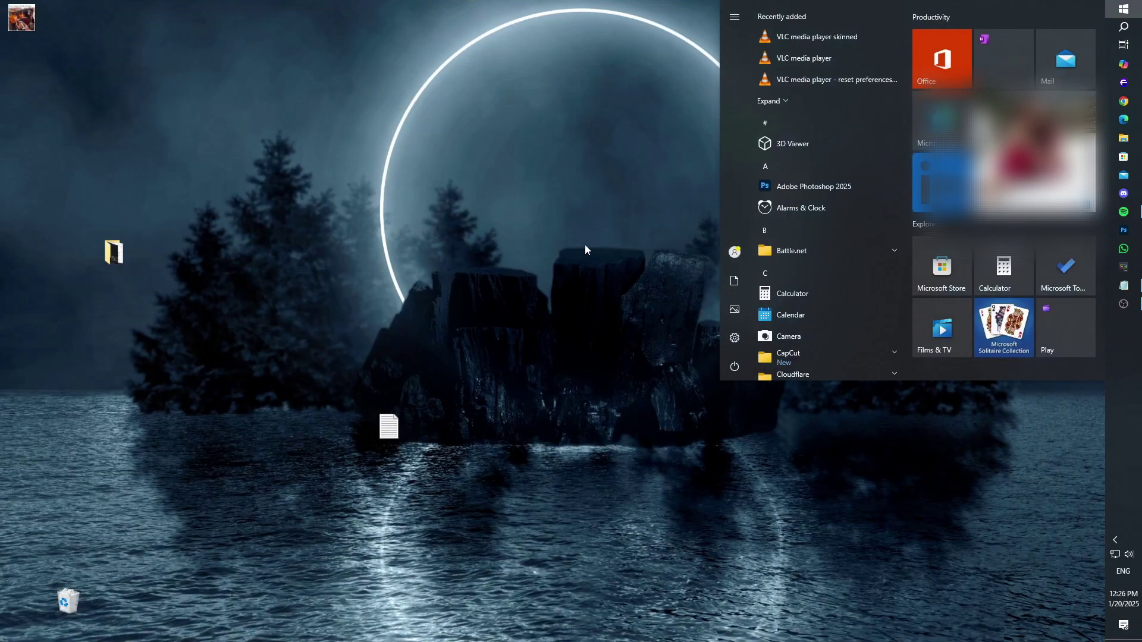
text(network)
key(Return)
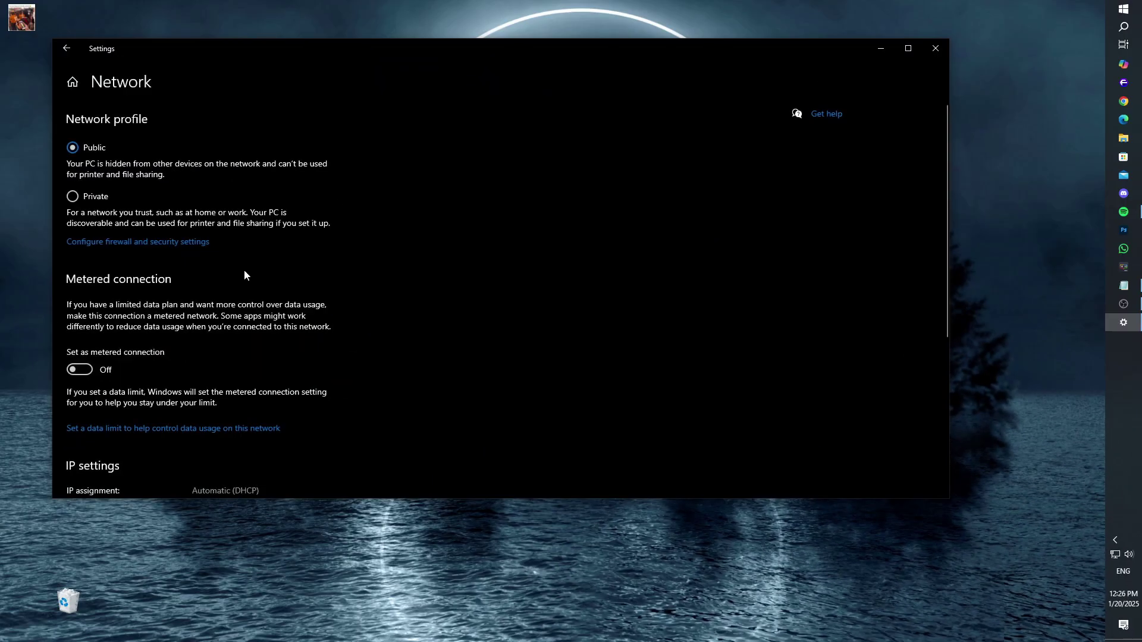
scroll(244, 275, down, 4)
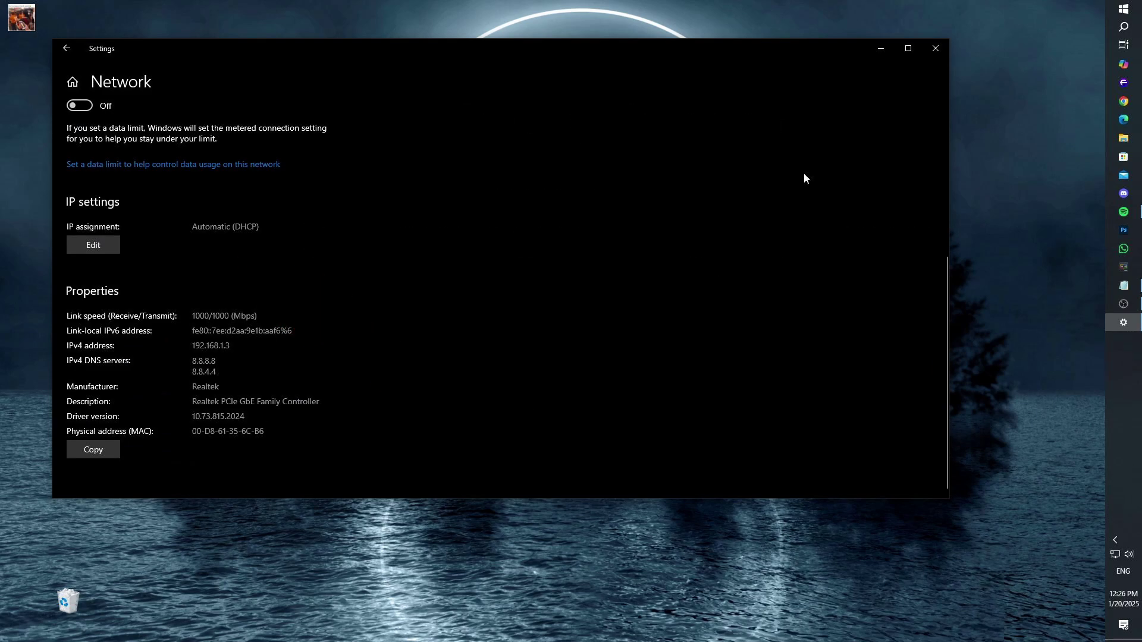
click(936, 48)
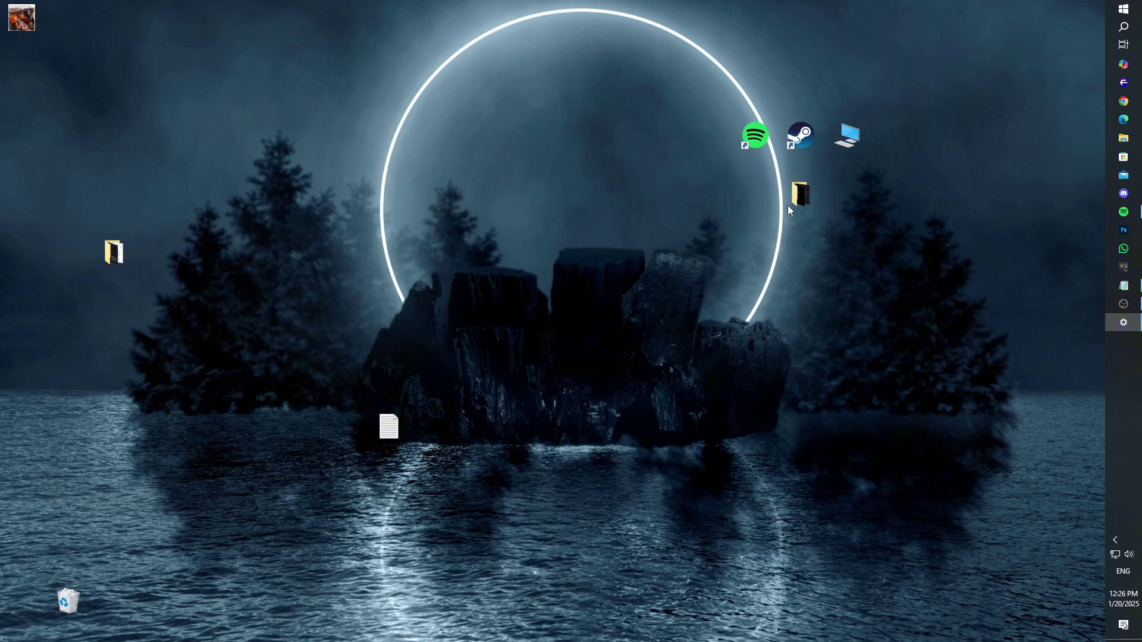
right_click(537, 248)
click(589, 282)
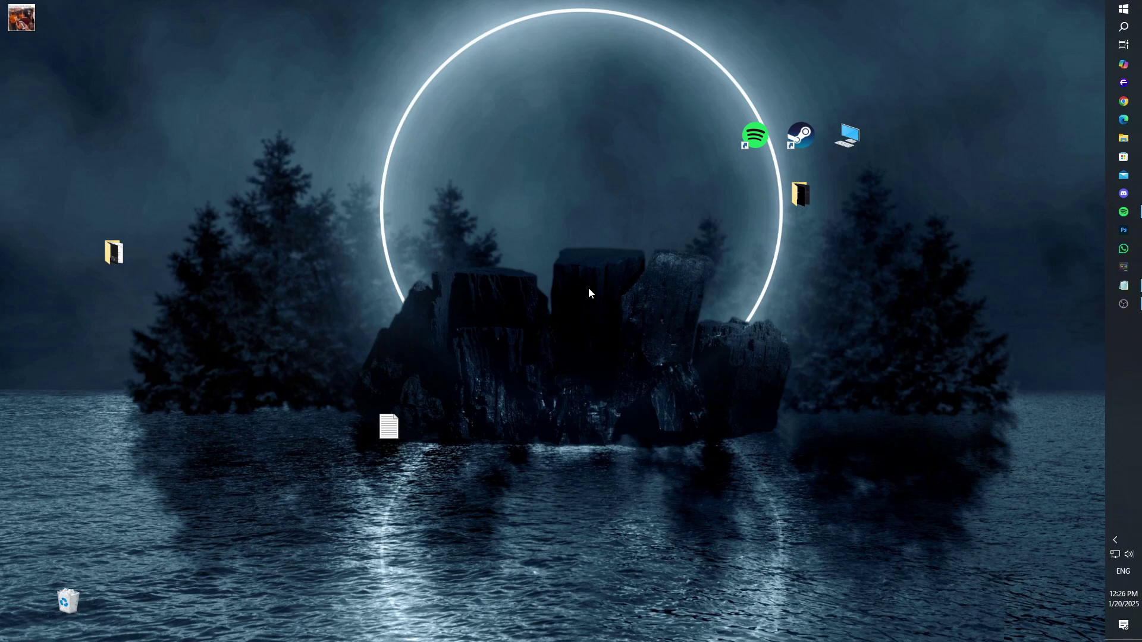
Open Firewall & network protection and its list of apps allowed through the firewall.
key(super)
text(fire)
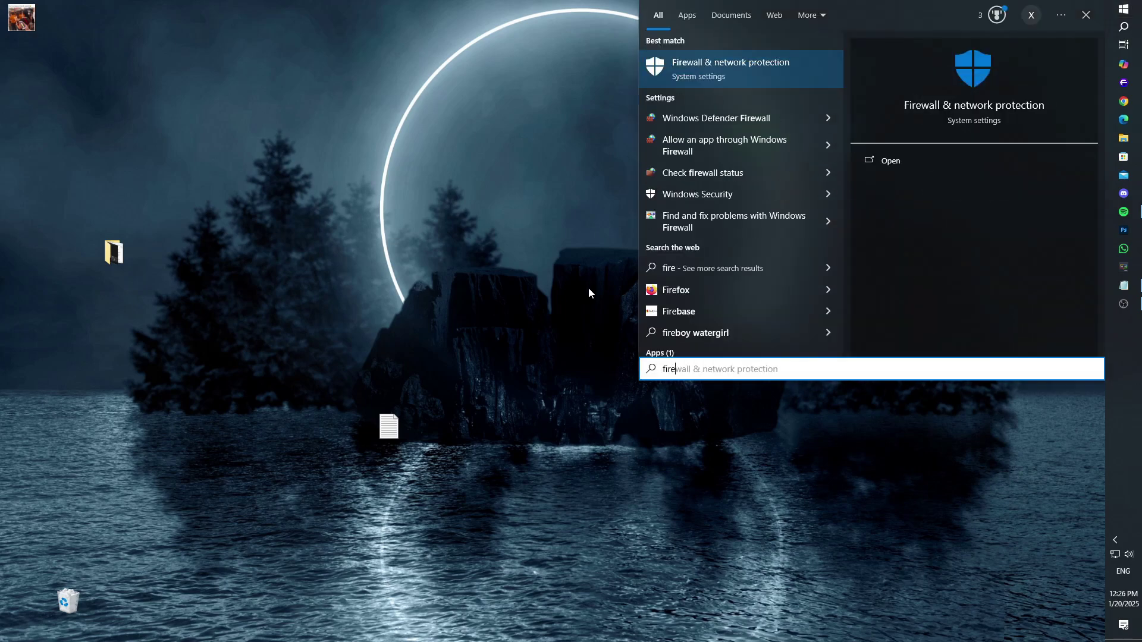
click(892, 159)
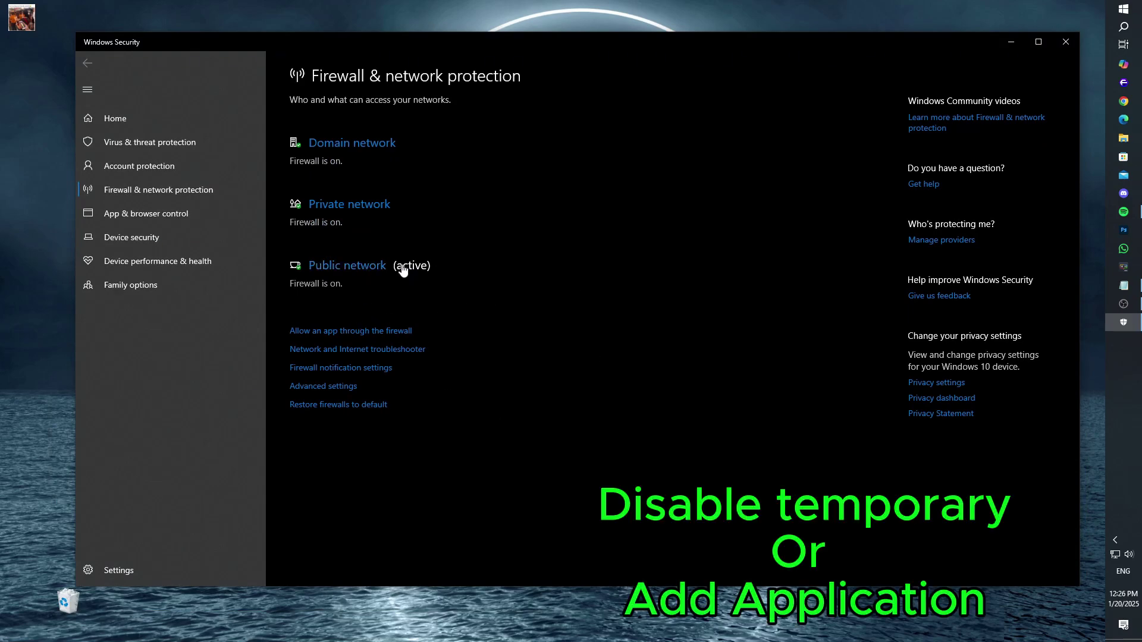
click(379, 269)
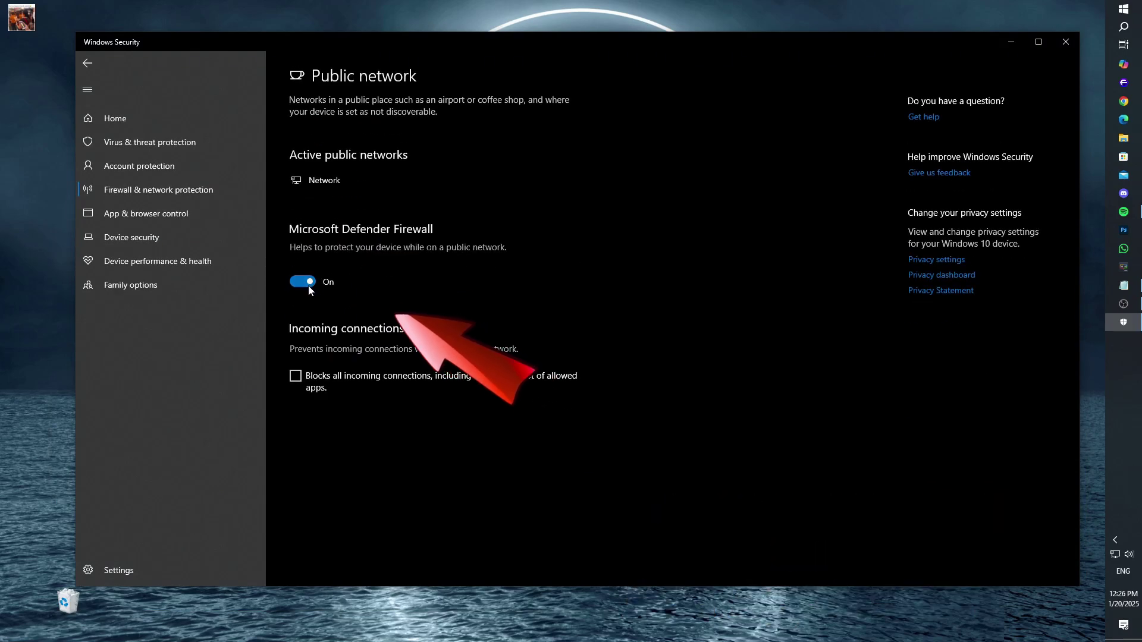
key(alt+Left)
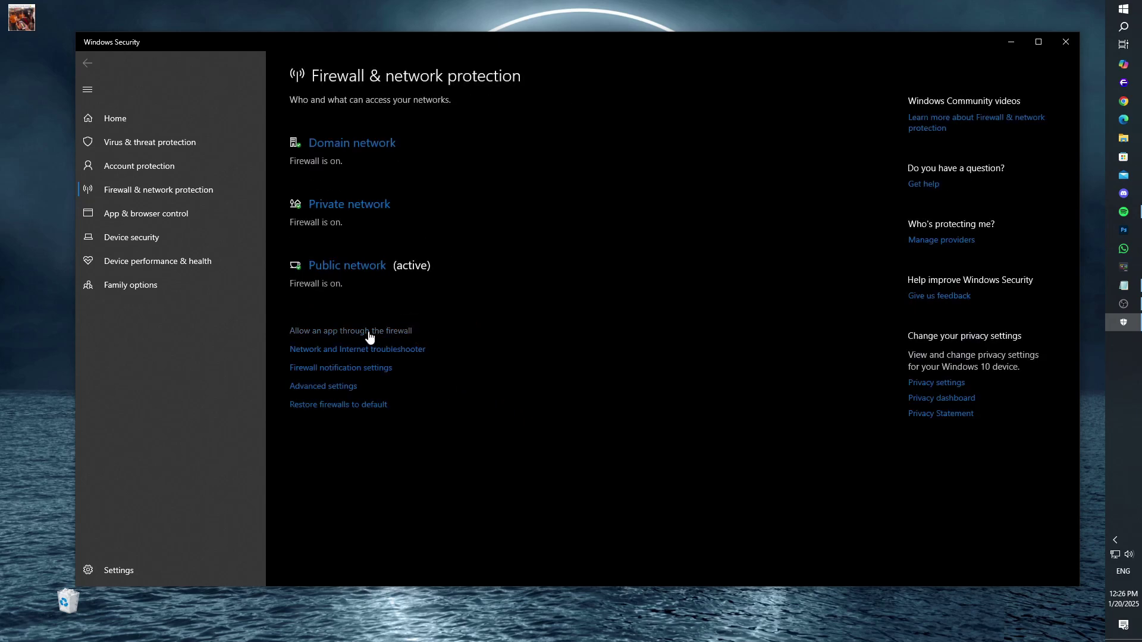
click(369, 331)
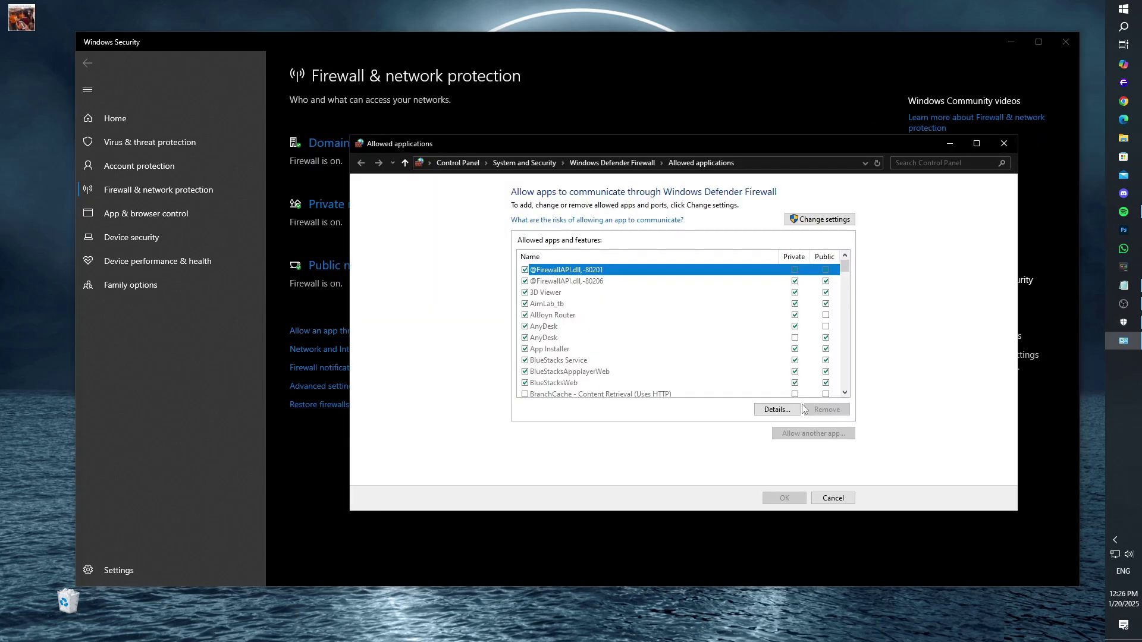
Add IDMan.exe from Program Files (x86)\Internet Download Manager as an allowed app, then close Windows Security.
click(812, 219)
click(807, 438)
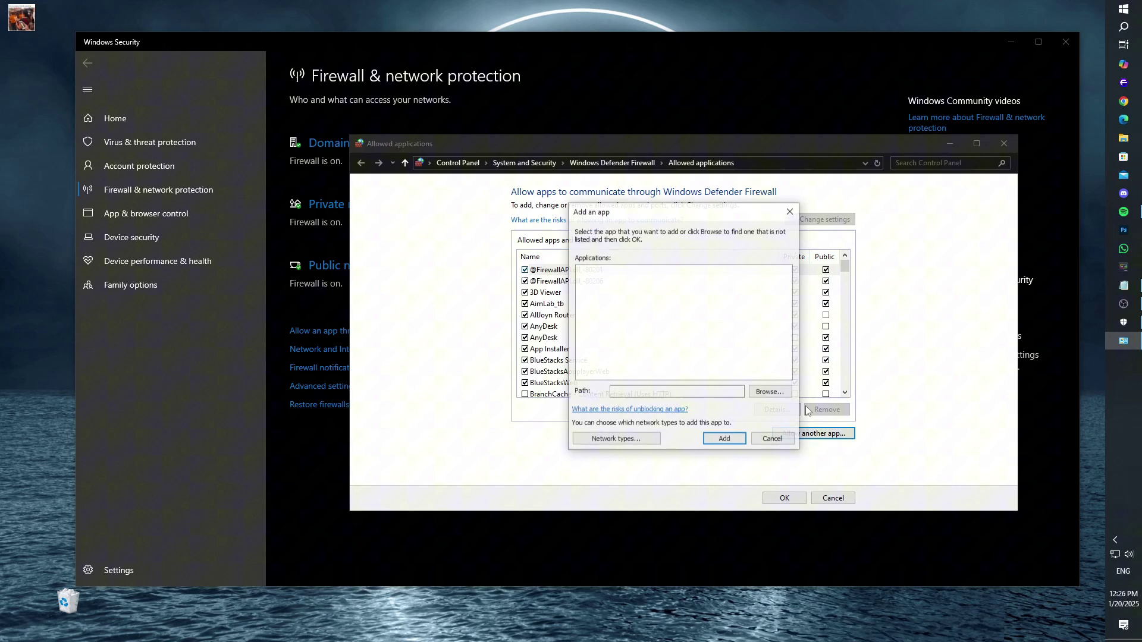
click(756, 394)
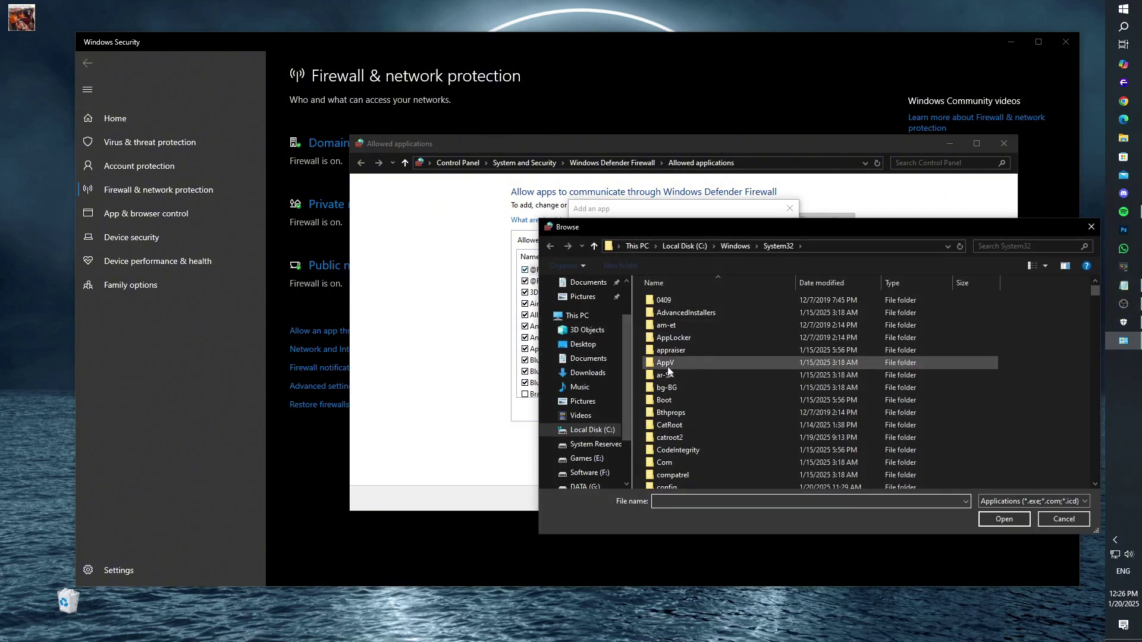
click(606, 430)
double_click(679, 337)
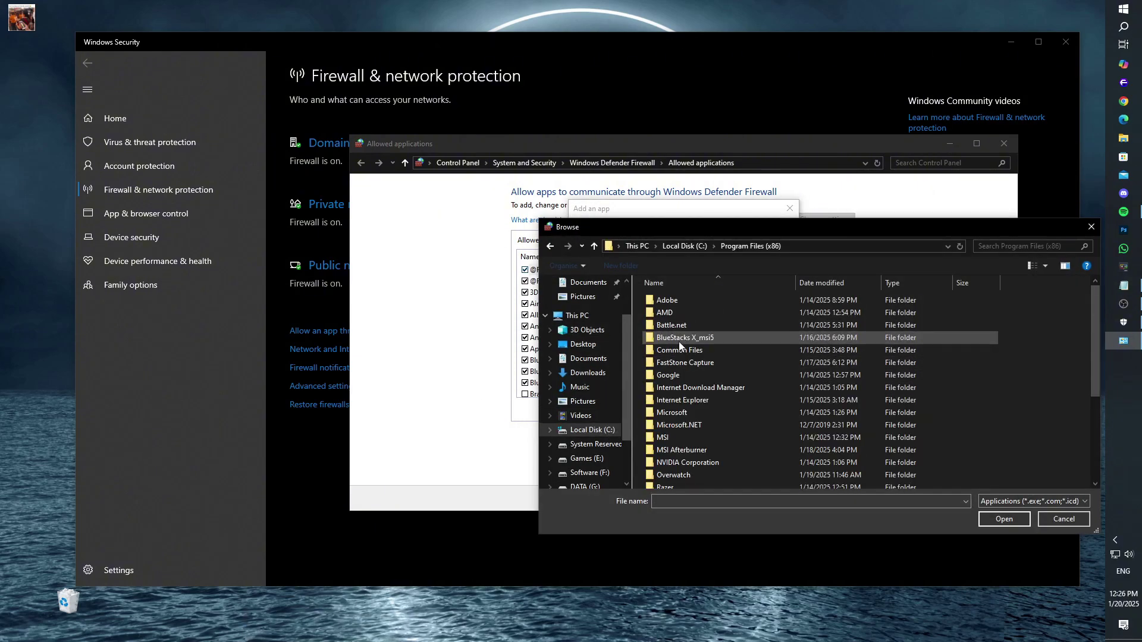
double_click(678, 360)
click(683, 325)
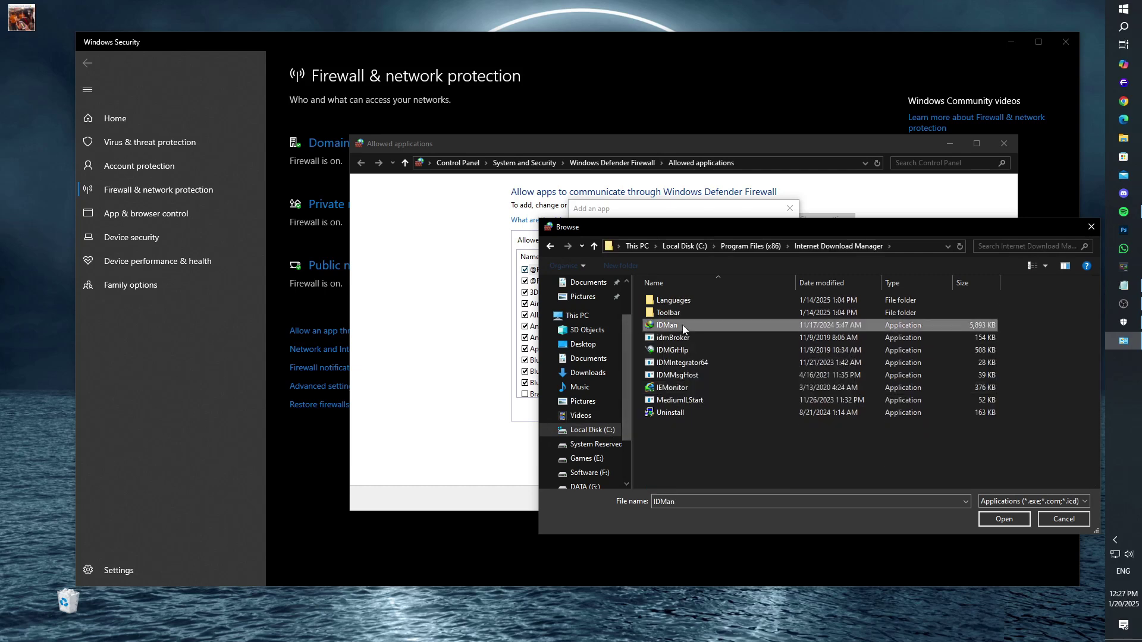
double_click(682, 325)
click(705, 437)
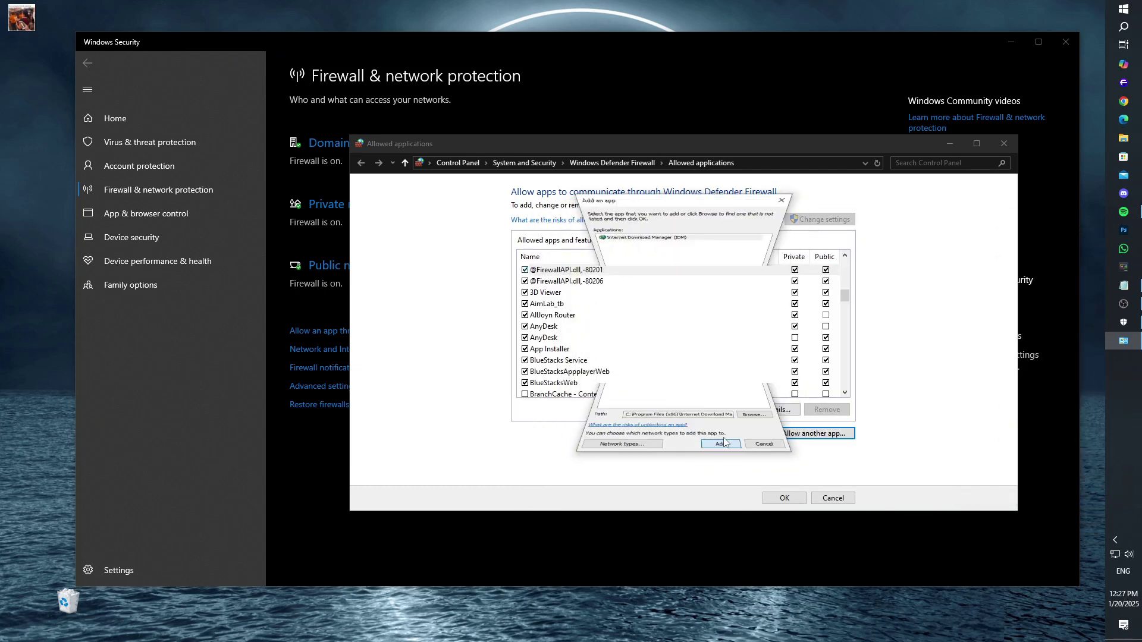
click(794, 497)
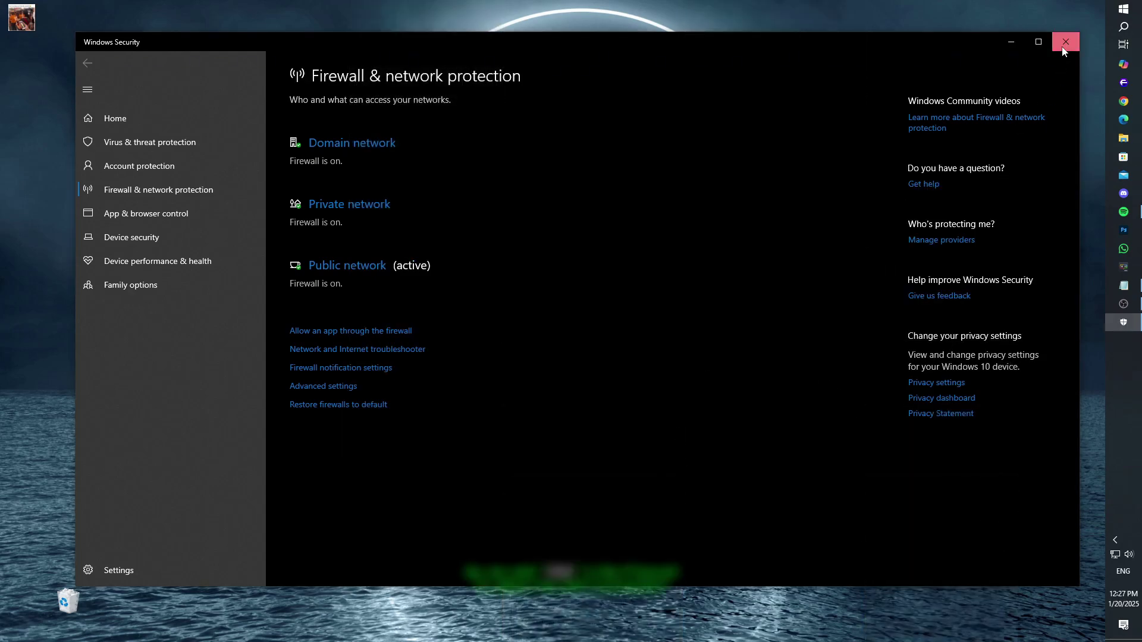
click(1065, 41)
Refresh the desktop, launch Floorp maximized and open its settings.
right_click(576, 323)
click(611, 365)
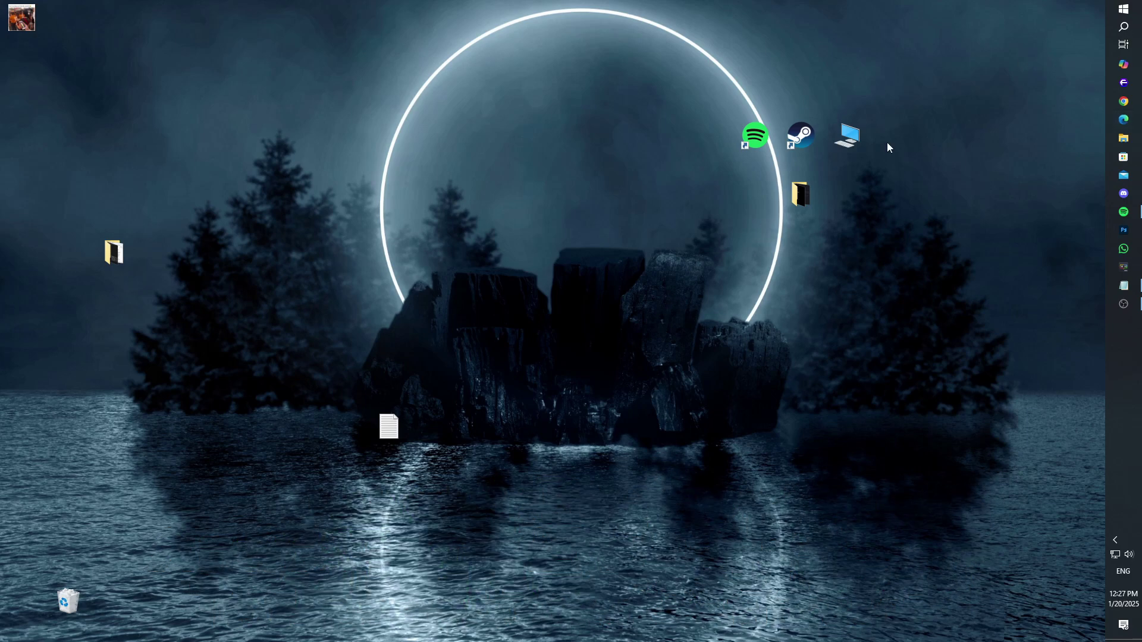
click(1124, 83)
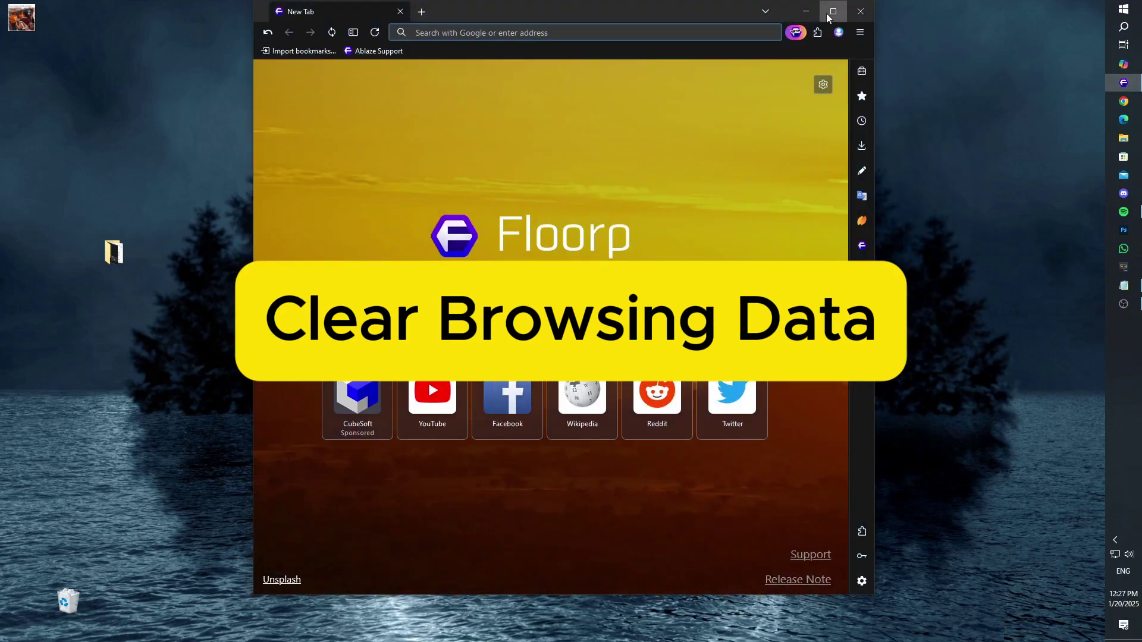
click(827, 8)
click(1091, 32)
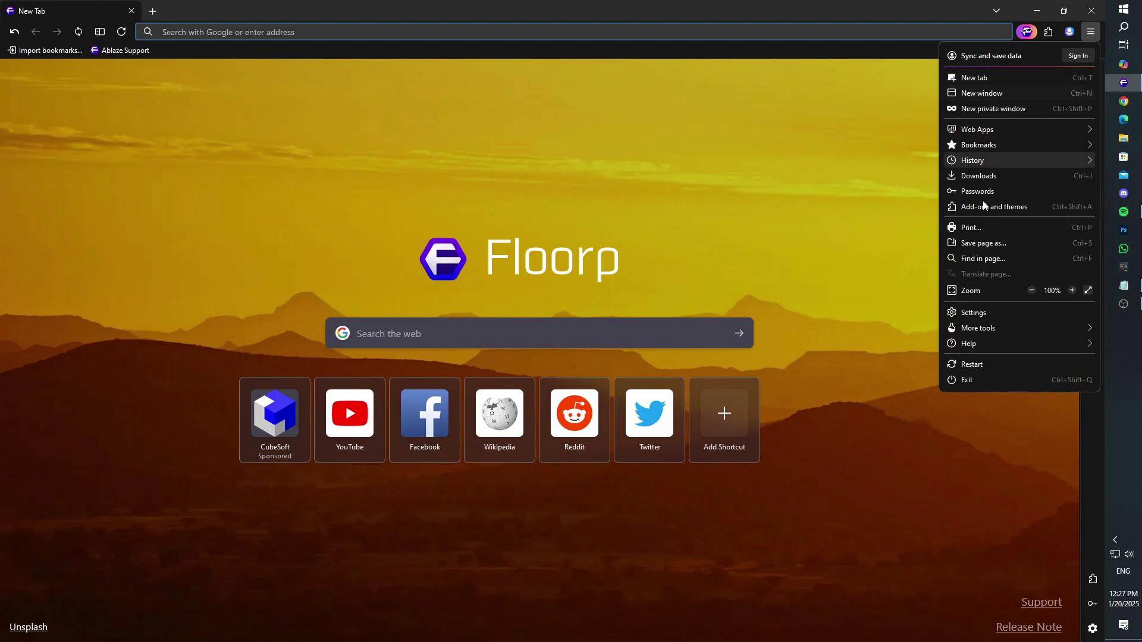
click(993, 313)
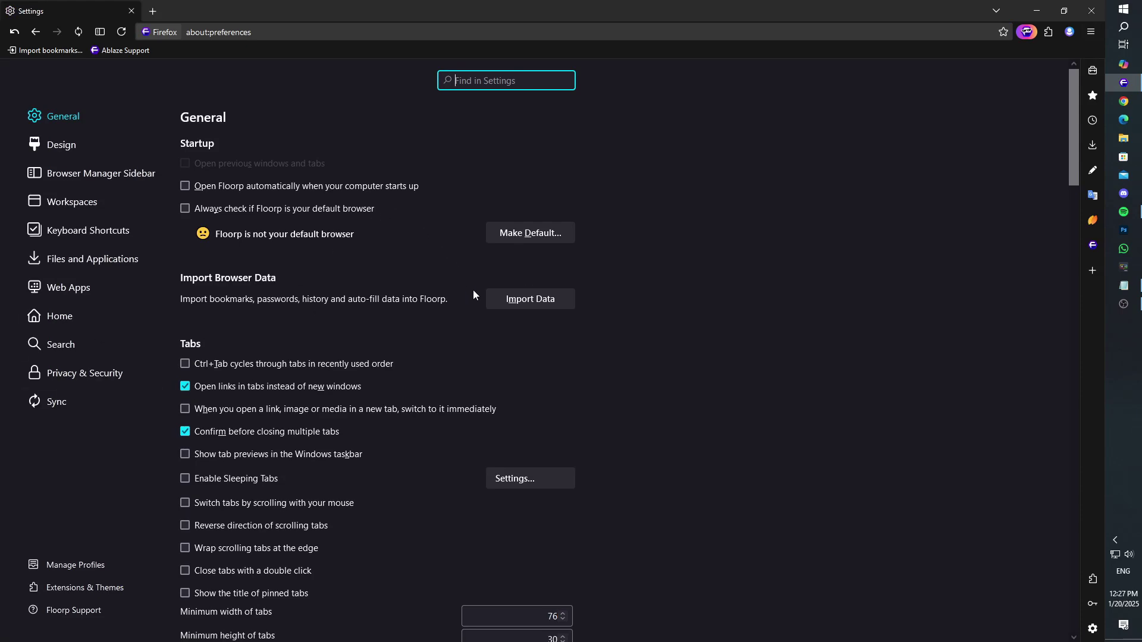
Clear Floorp's cookies, cached data and site settings for the Everything time range.
text(c)
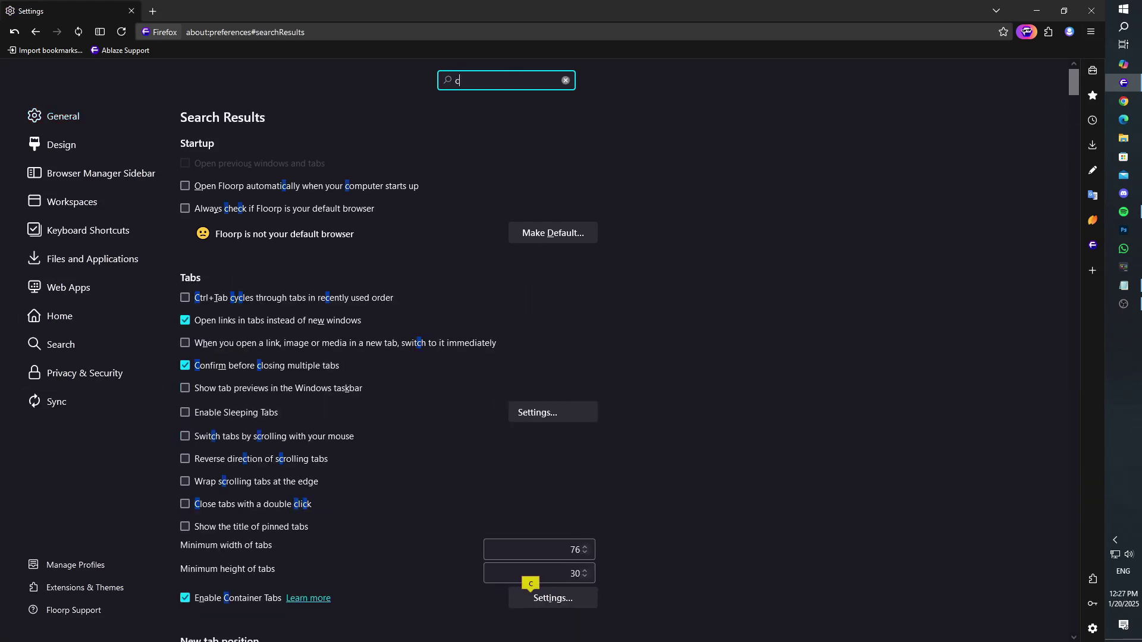
text(lear)
click(524, 166)
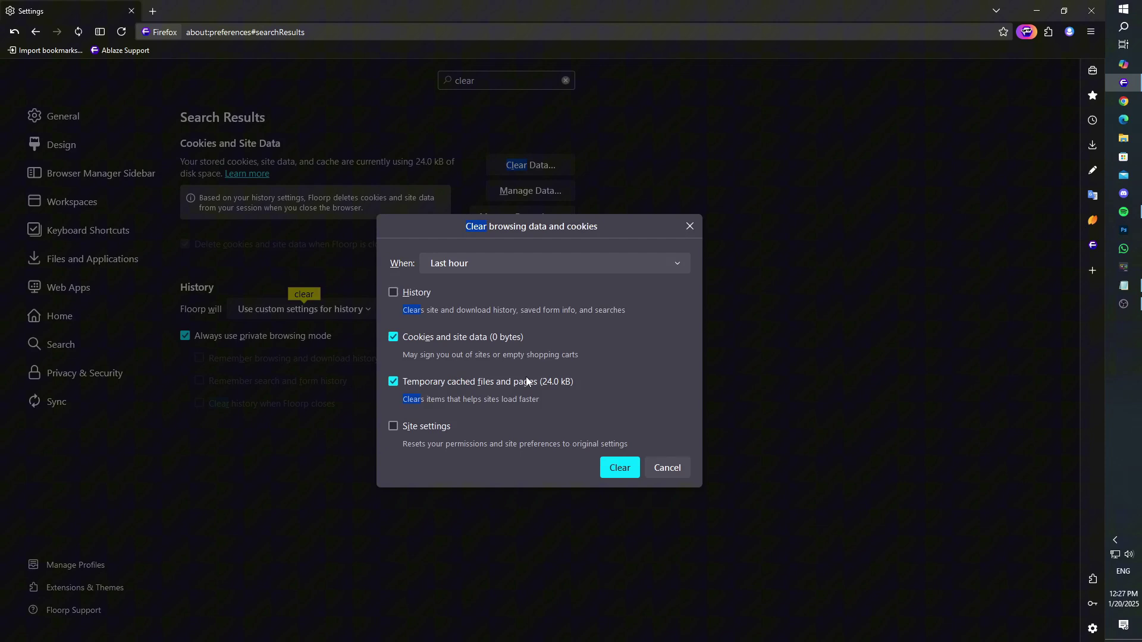
click(508, 263)
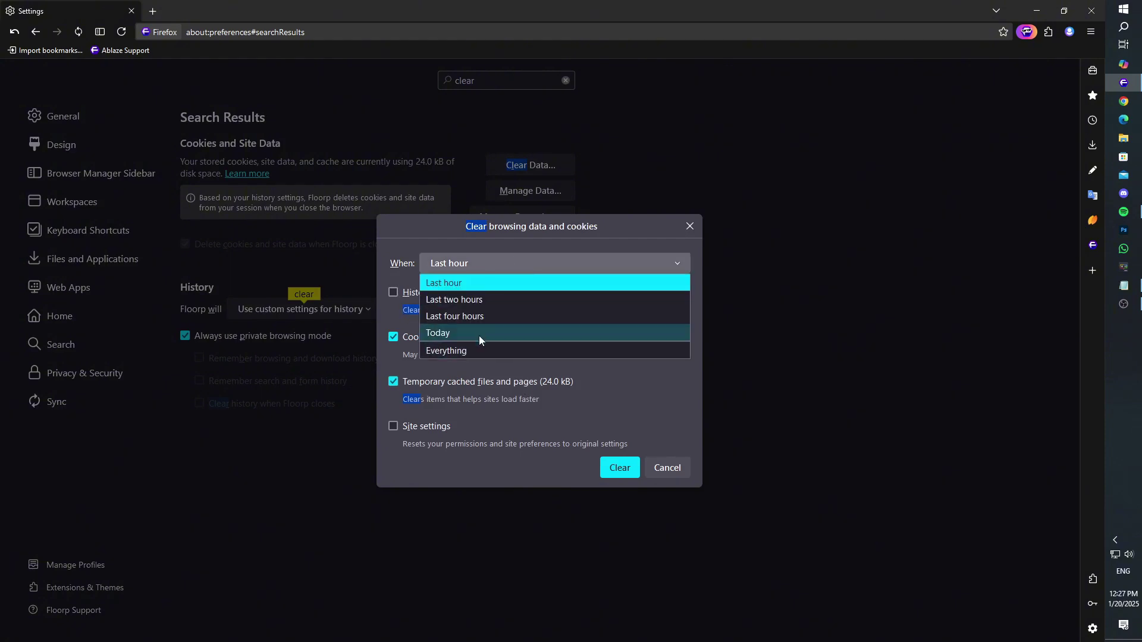
click(470, 348)
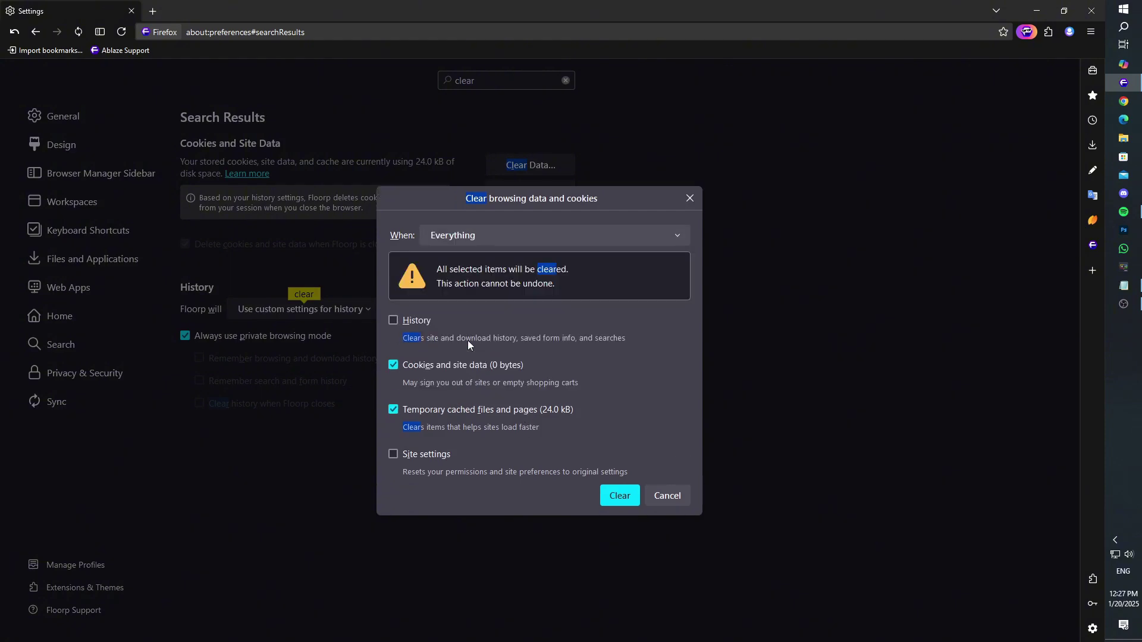
click(393, 454)
click(620, 495)
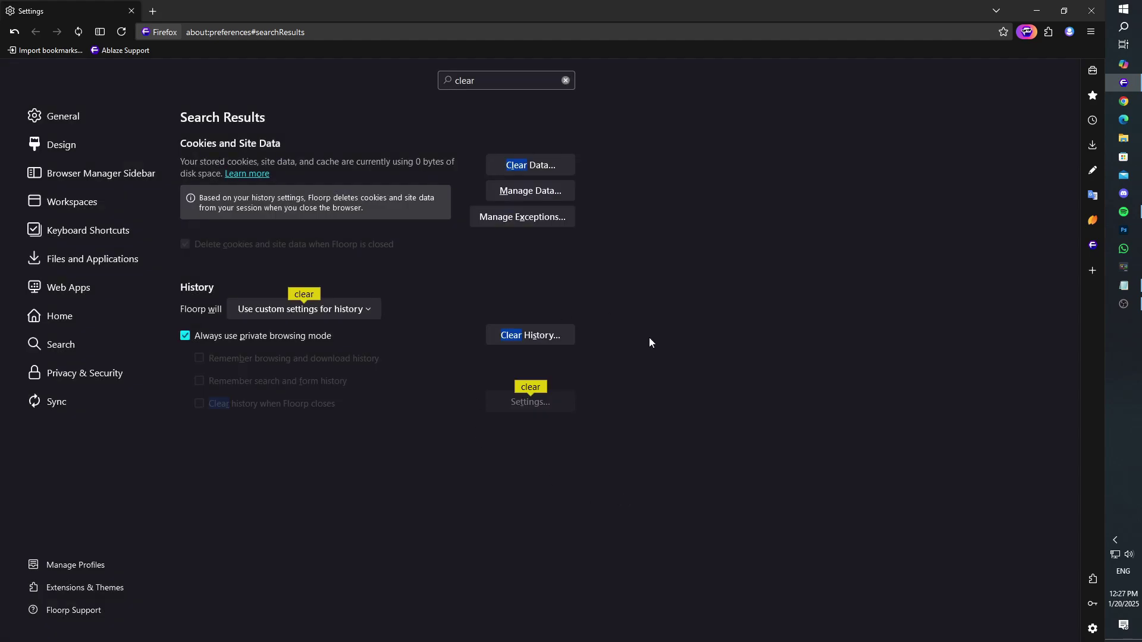
Clear all browsing history and site settings for Everything, then close Floorp.
click(540, 335)
click(407, 455)
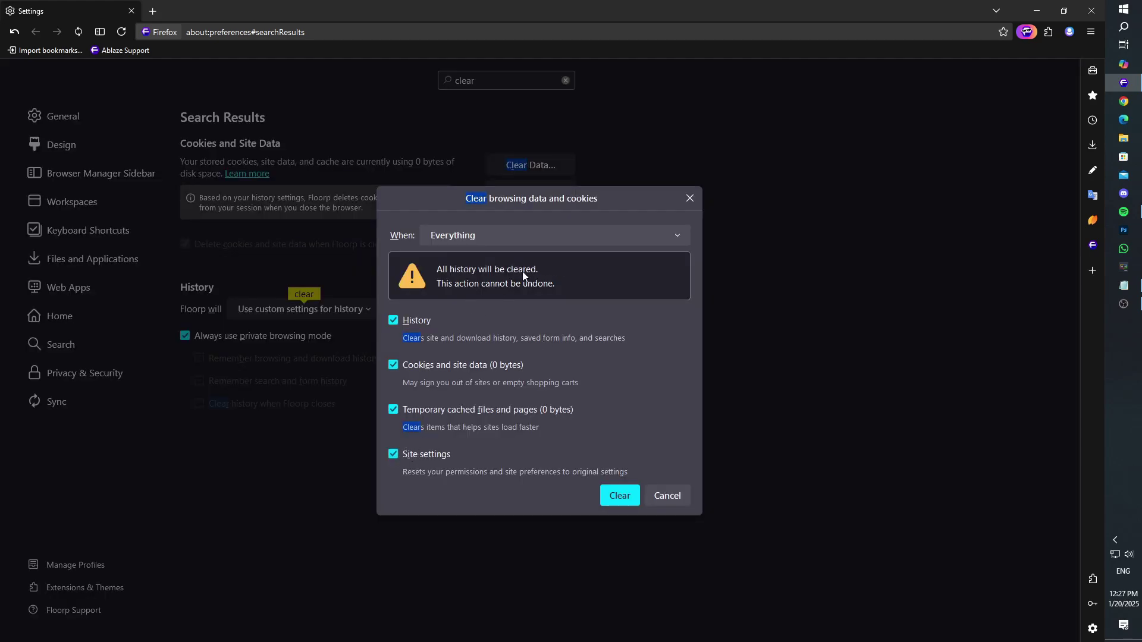
click(548, 235)
click(548, 234)
click(620, 496)
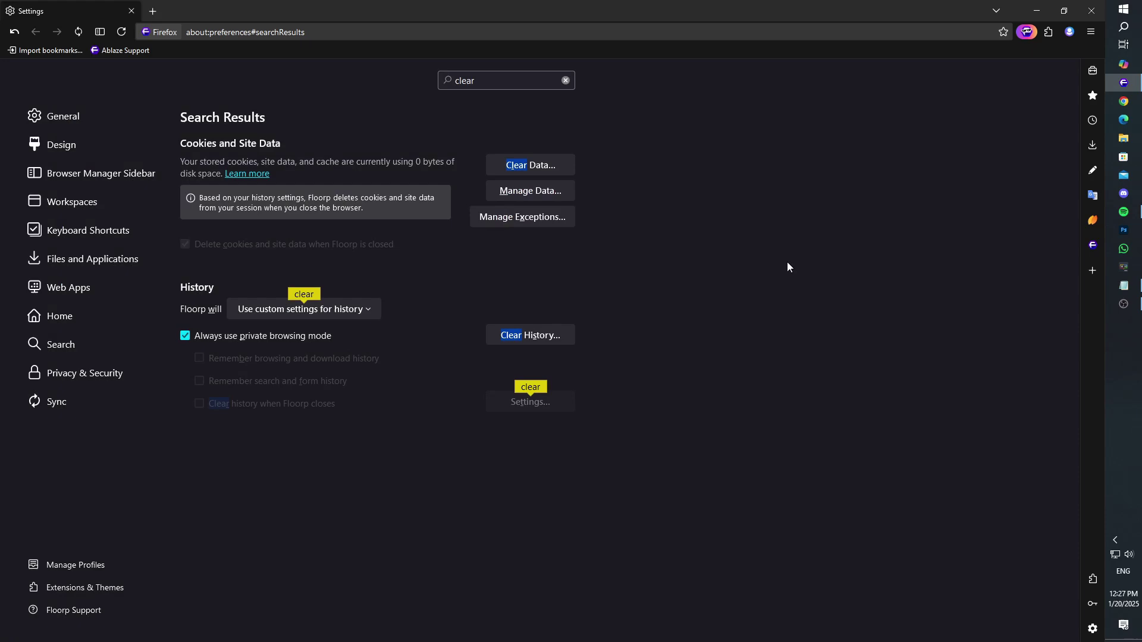
click(1082, 11)
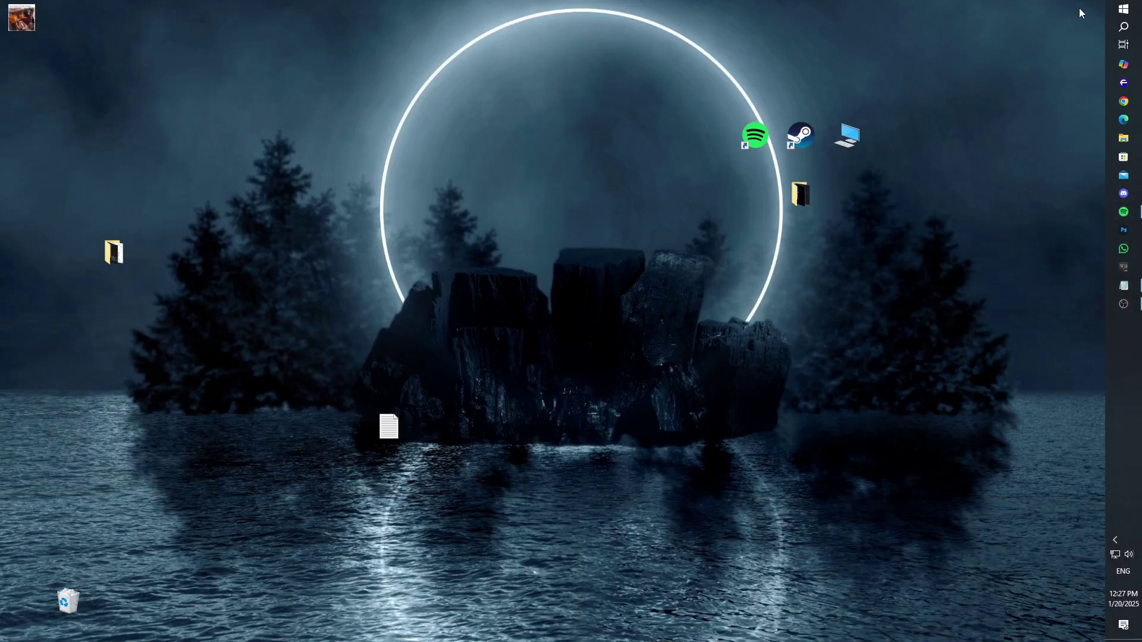
Refresh the desktop and launch Internet Download Manager from a Start search.
right_click(601, 254)
click(641, 294)
key(super)
text(inter)
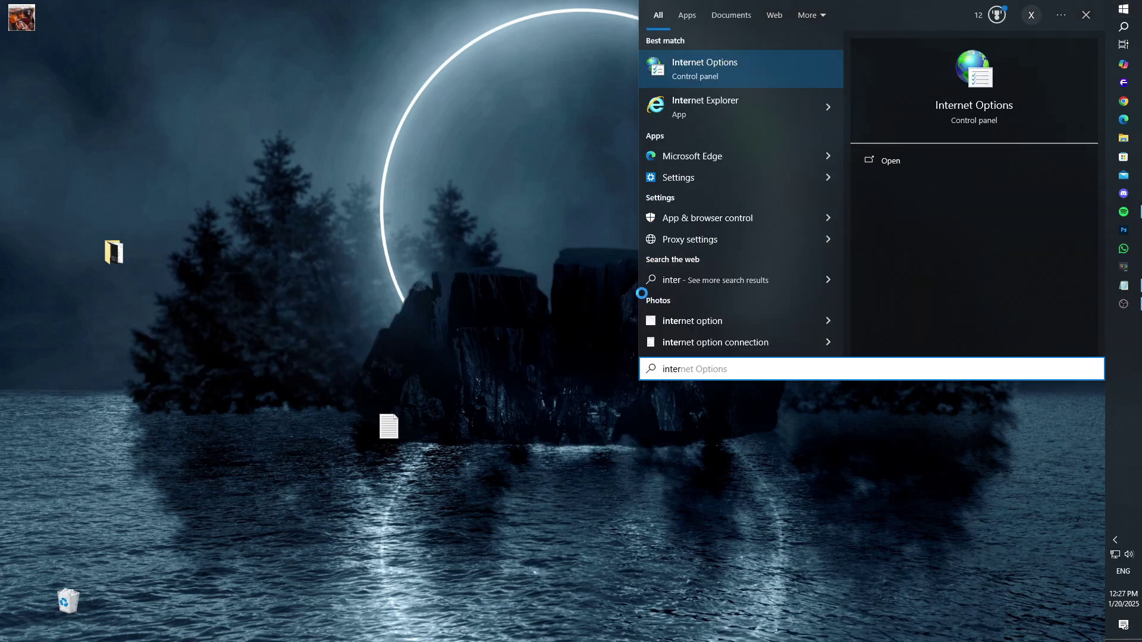
text(netnet do)
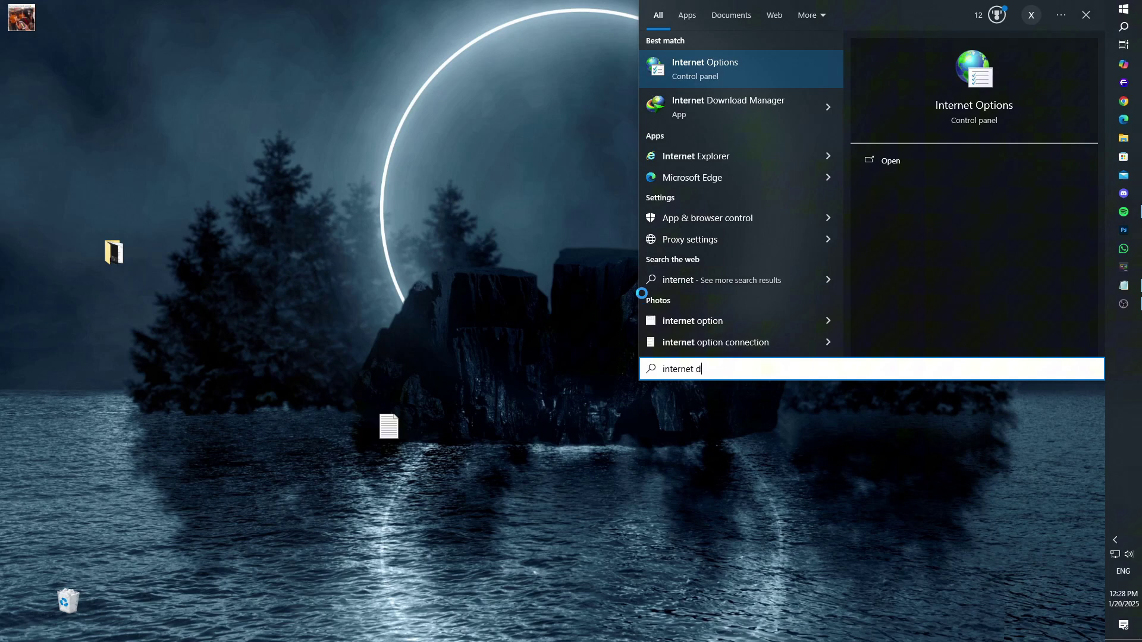
key(Return)
Check Internet Download Manager for a newer version from its Help menu.
drag(834, 63, 513, 135)
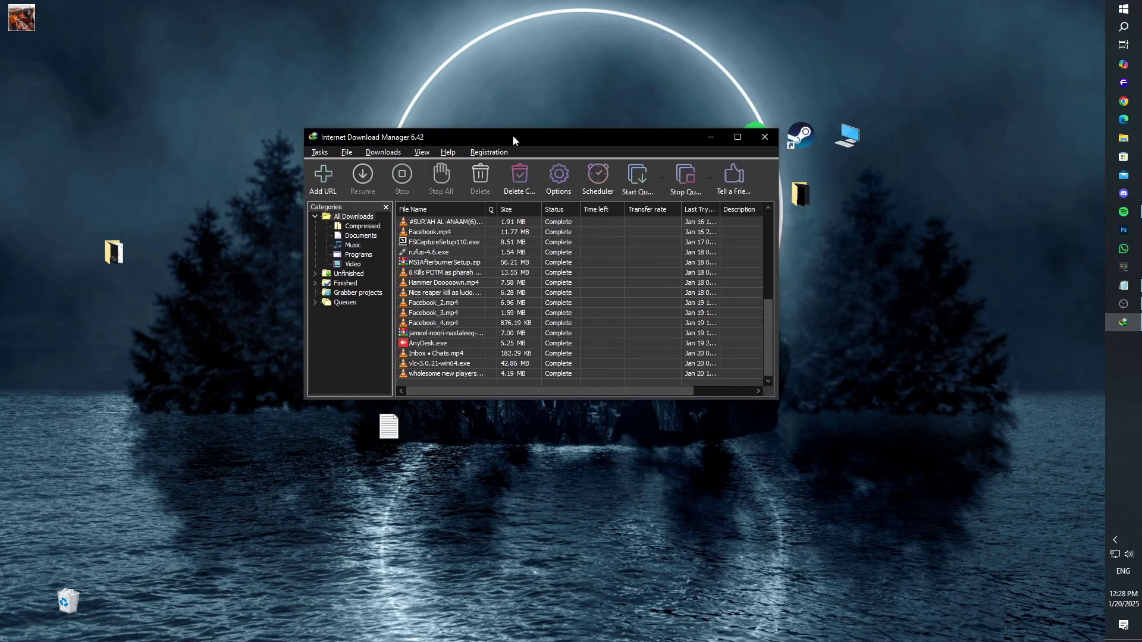
click(489, 153)
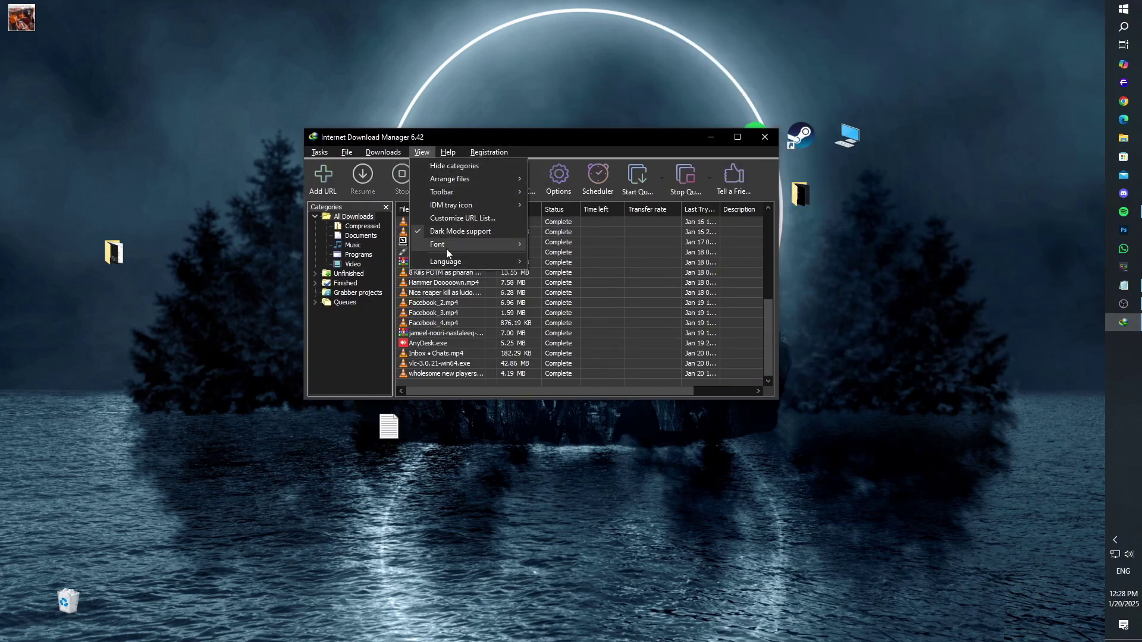
mouse_move(448, 152)
click(483, 266)
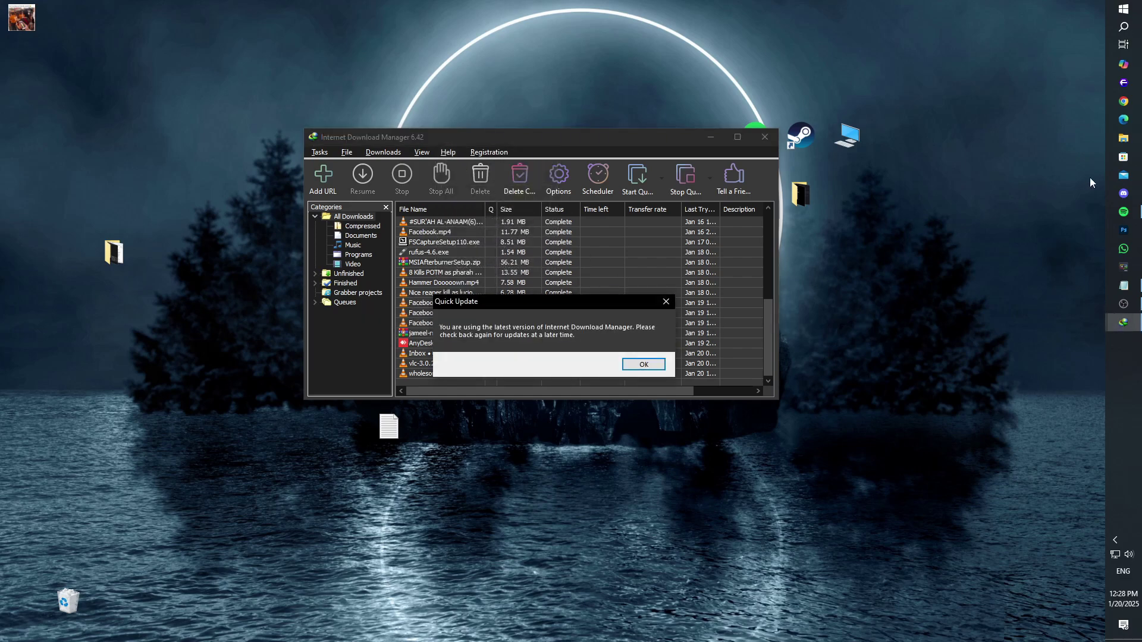
Open About Google Chrome so Chrome starts updating version 131.0.6778.265.
click(1123, 102)
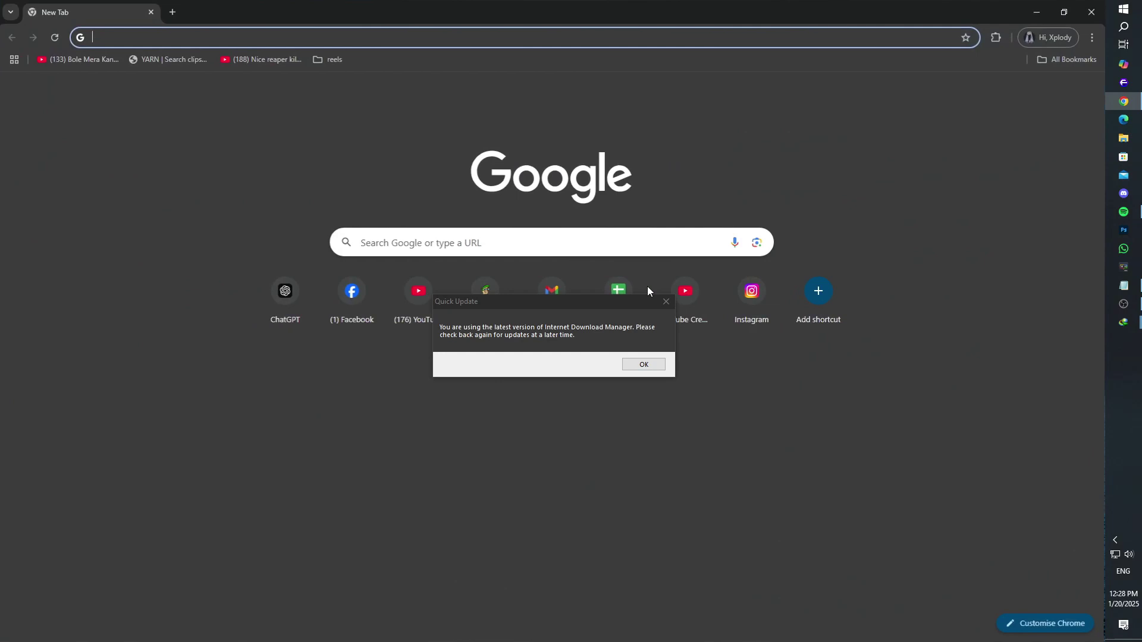
click(1089, 37)
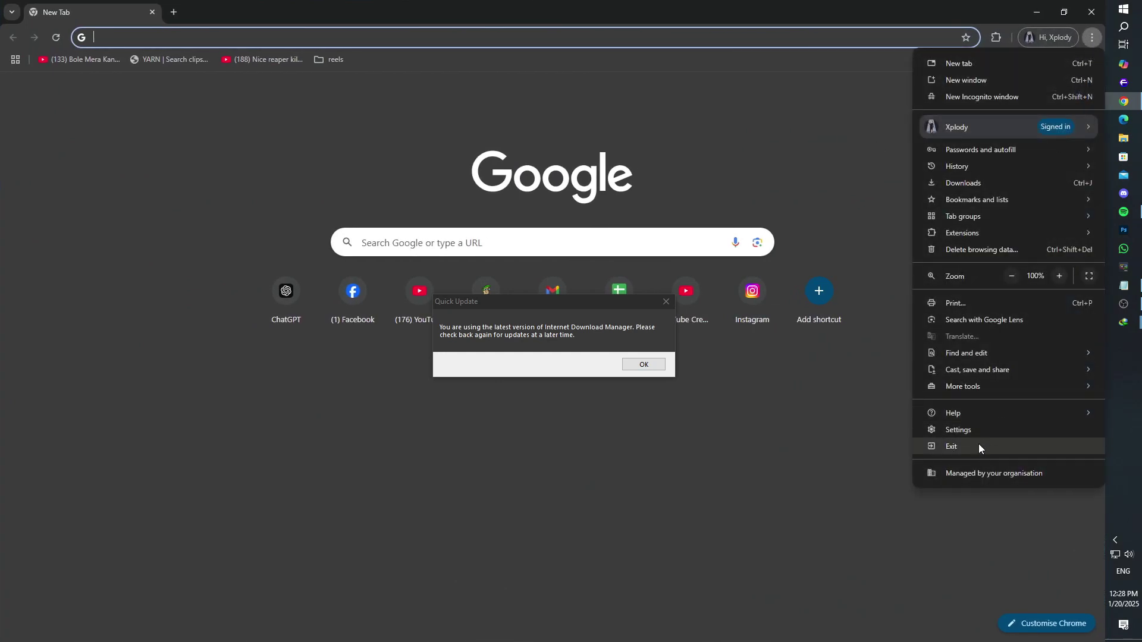
mouse_move(976, 414)
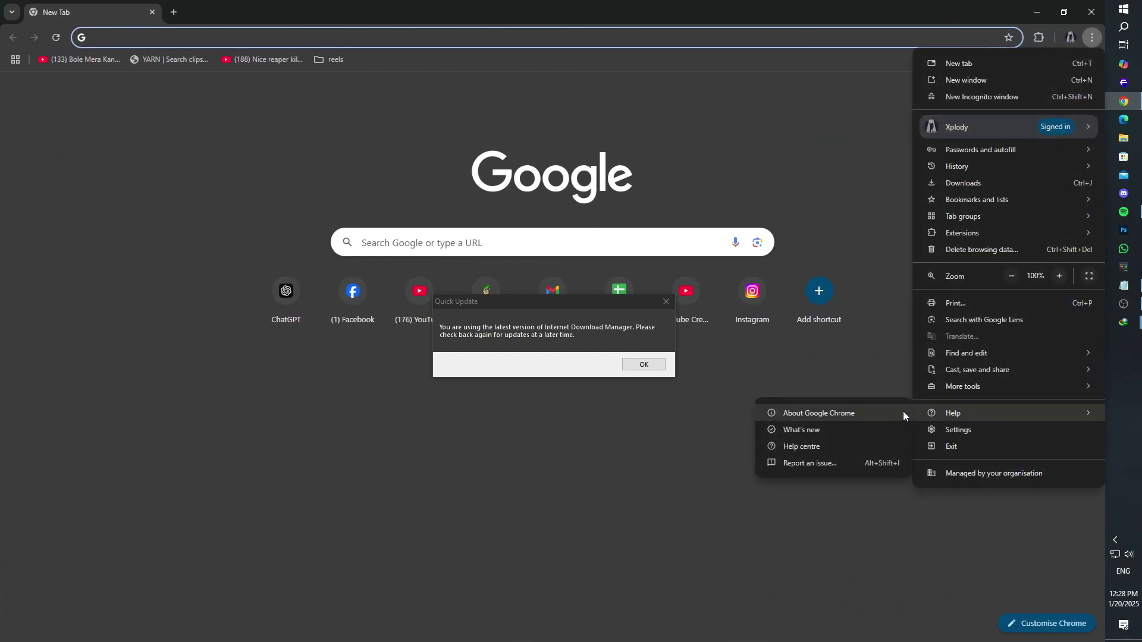
click(818, 414)
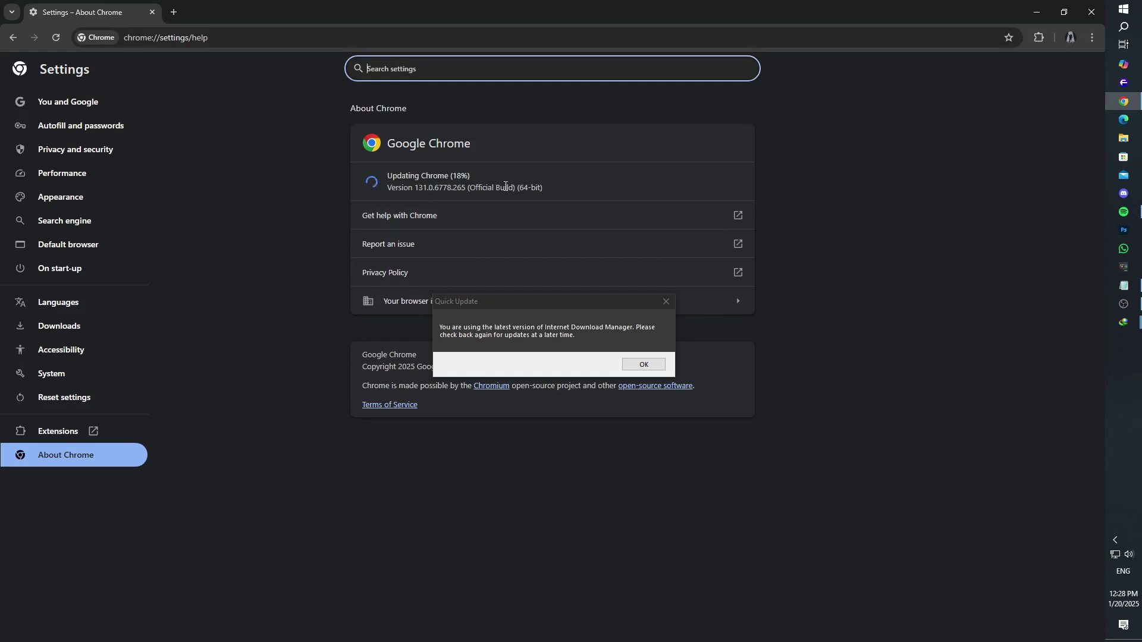
Dismiss IDM's Quick Update notice and launch Windows Settings from Start.
click(645, 366)
click(644, 365)
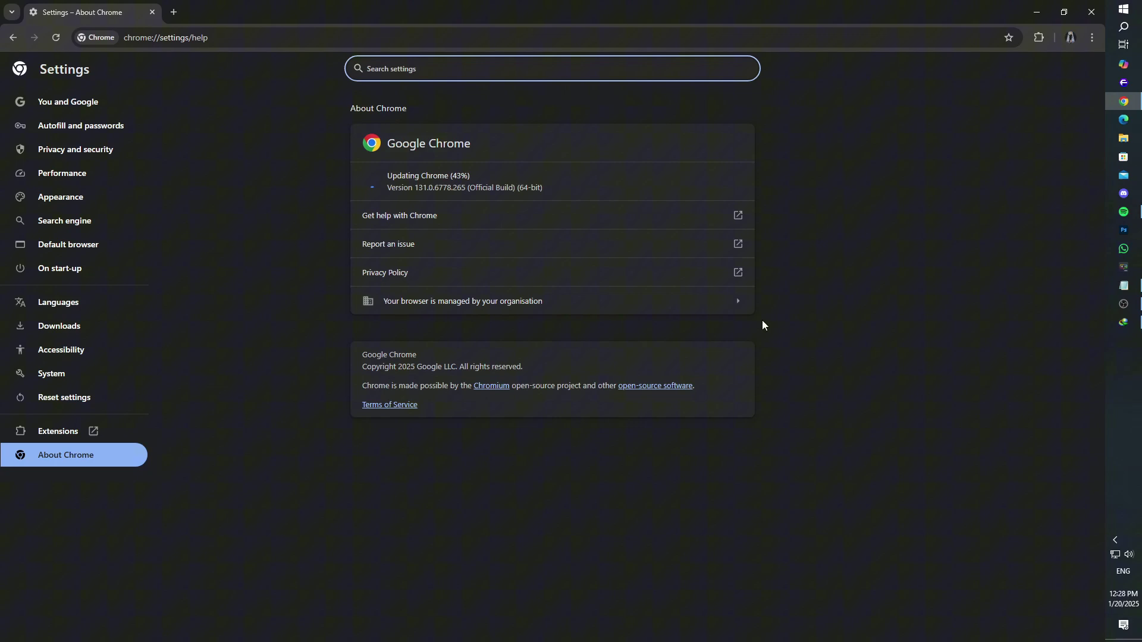
key(super)
click(737, 337)
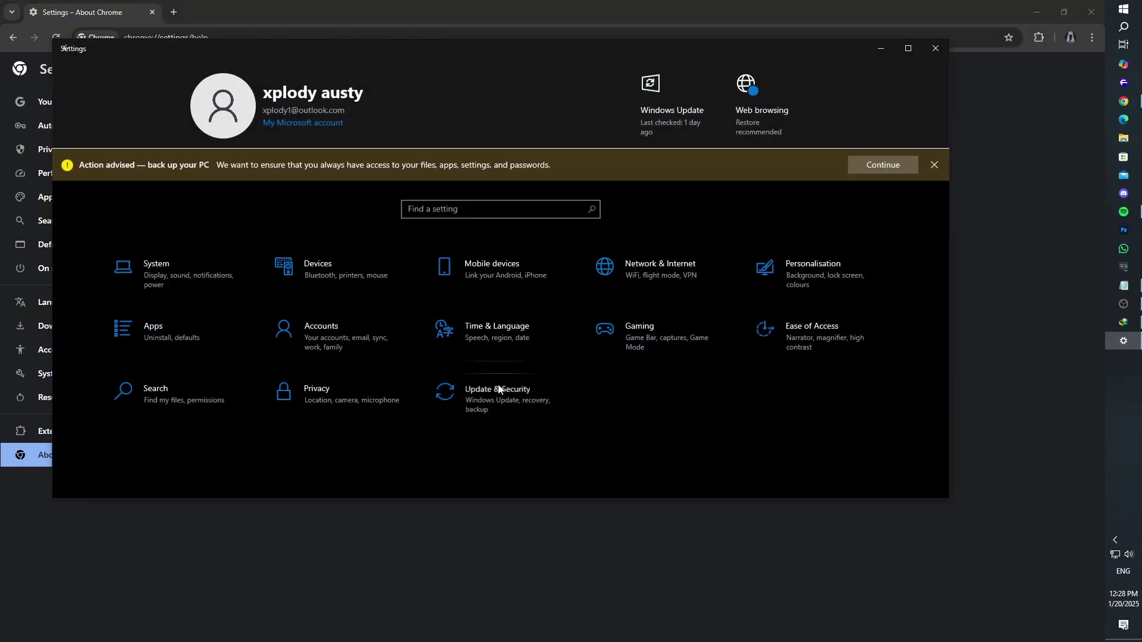
Go to Update & Security and run Check for updates on the Windows Update page.
click(461, 390)
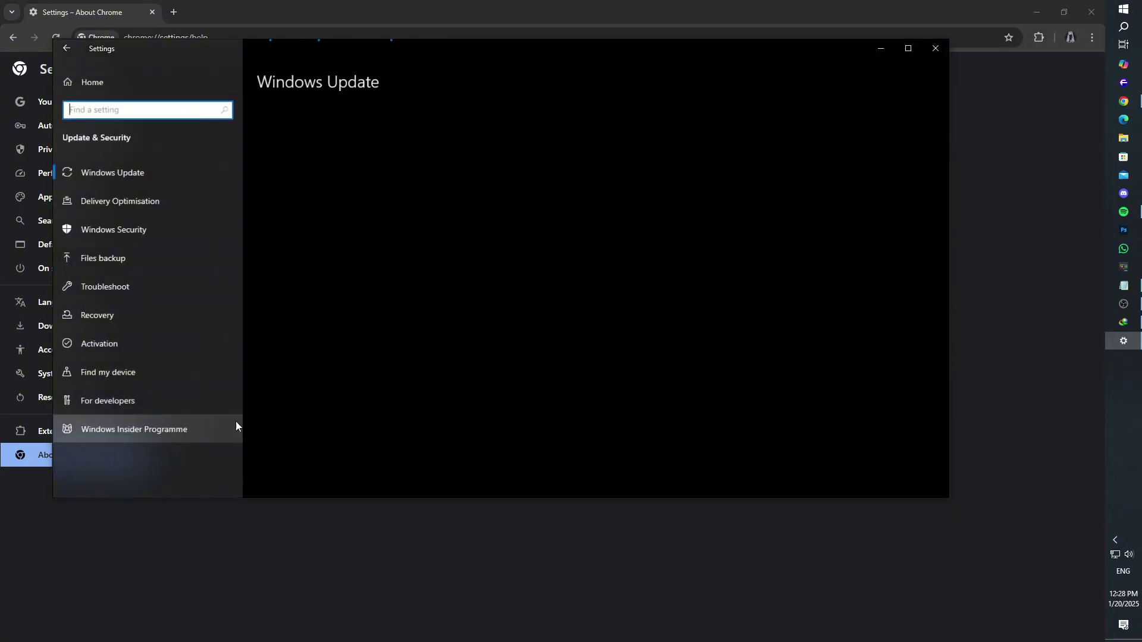
click(152, 428)
click(148, 178)
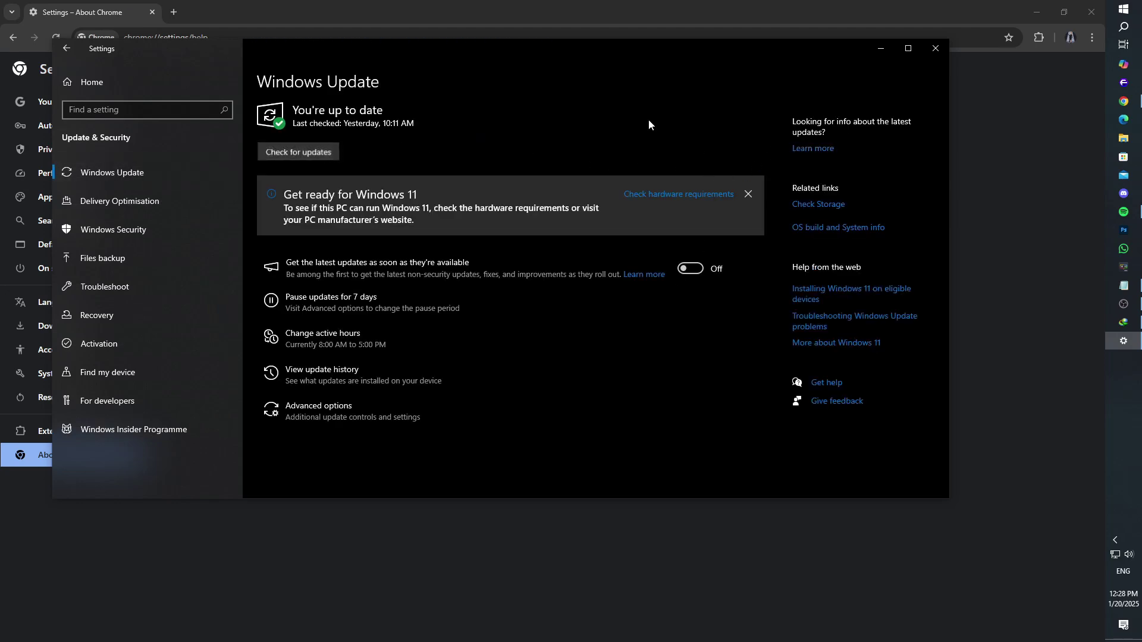
click(330, 156)
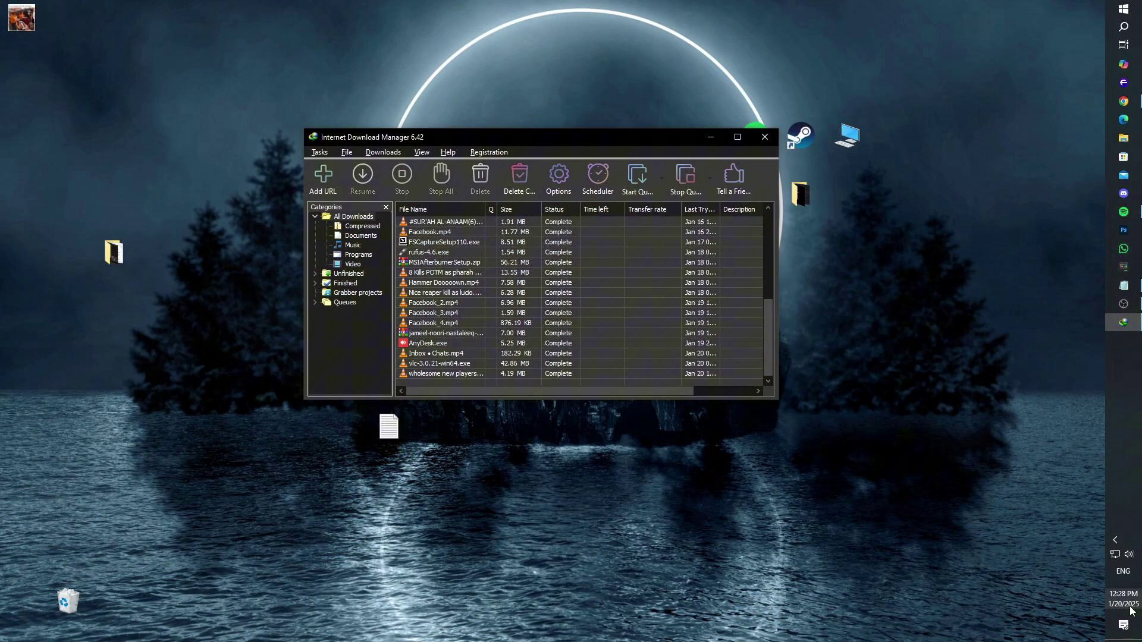
From the clock's Adjust date/time, toggle Set the time automatically off then on, and close Settings.
right_click(1130, 610)
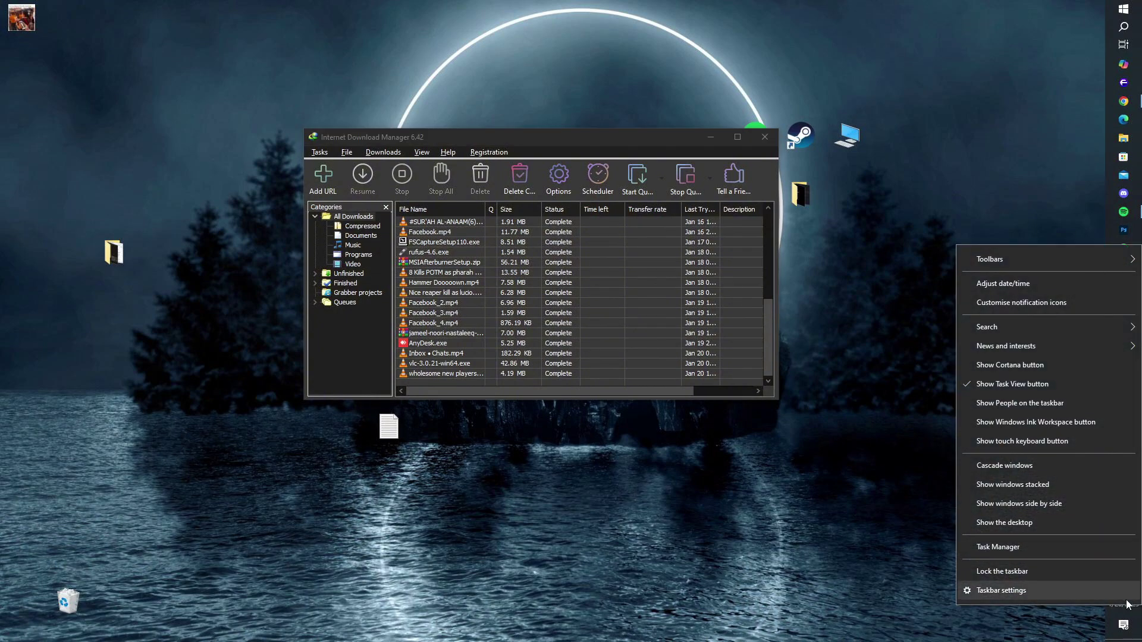
click(1049, 284)
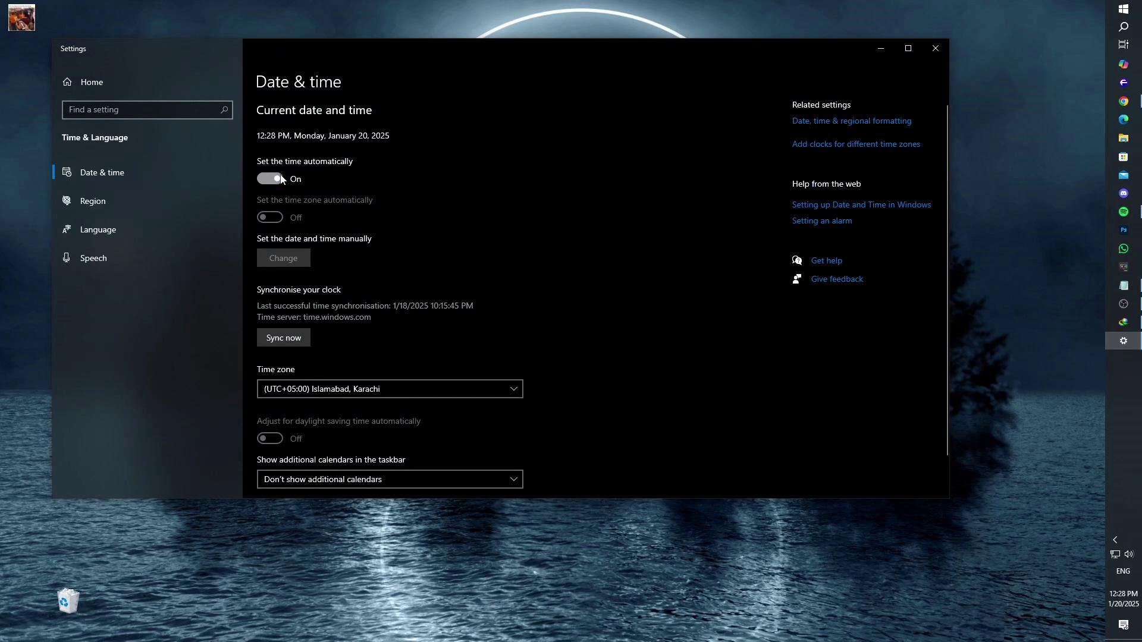
click(279, 178)
click(273, 178)
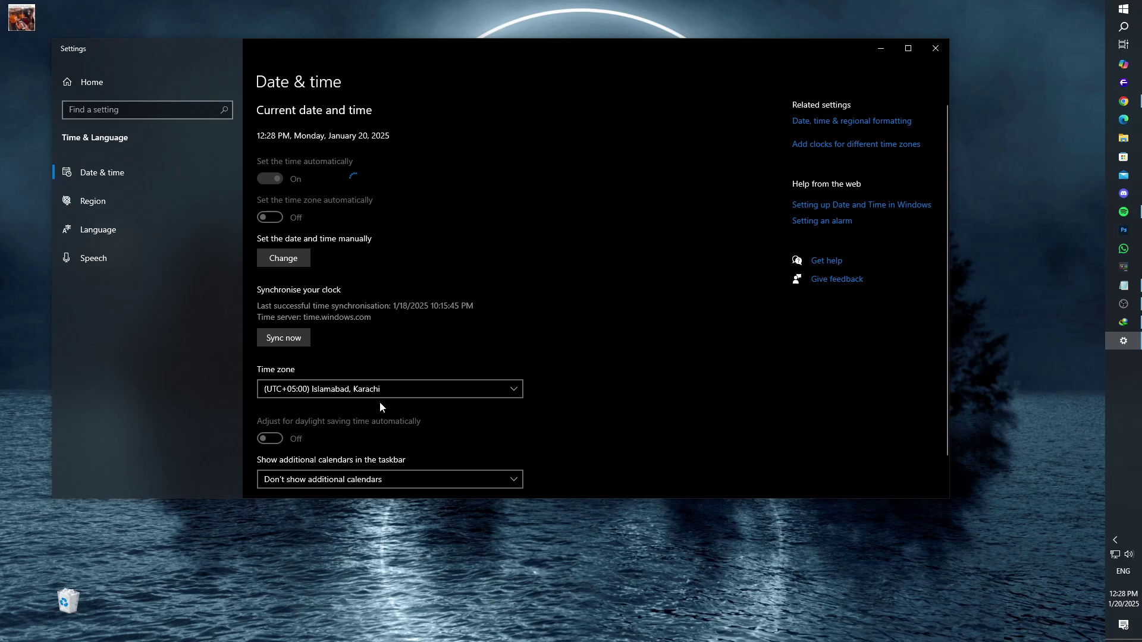
scroll(382, 403, down, 2)
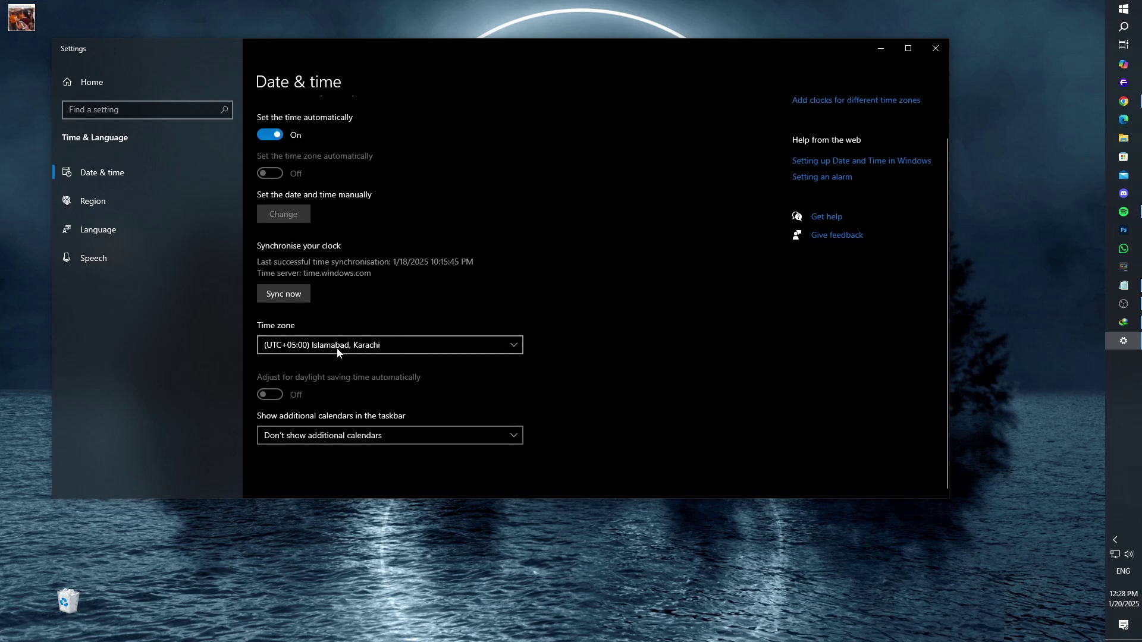
click(936, 48)
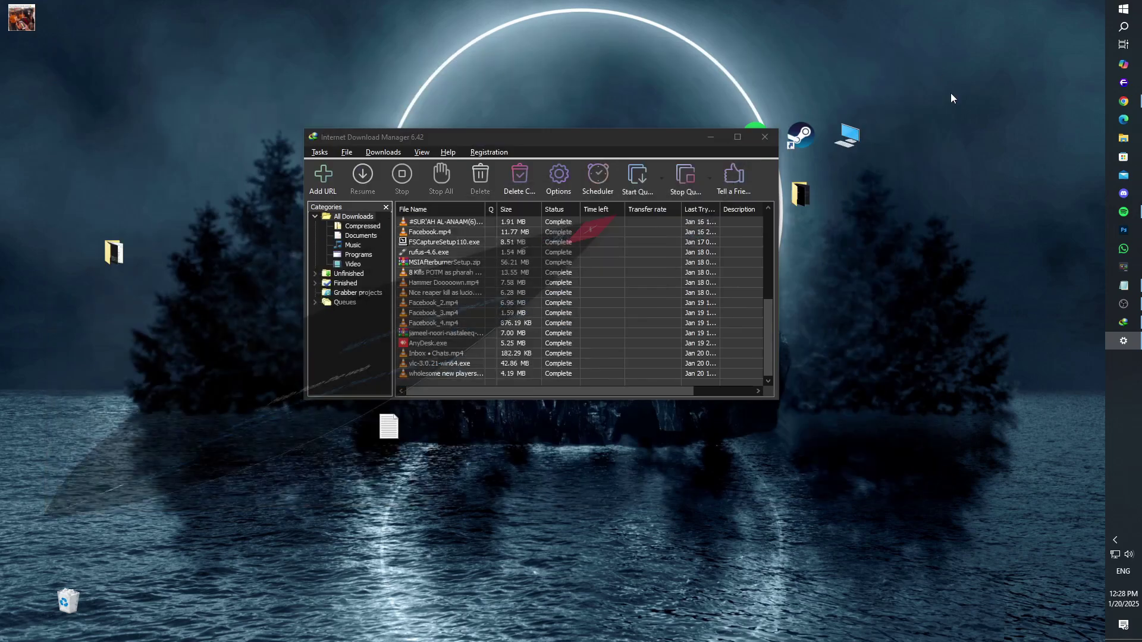
Close IDM, view Windows Update's up-to-date status in Settings, close it and refresh the desktop.
click(768, 143)
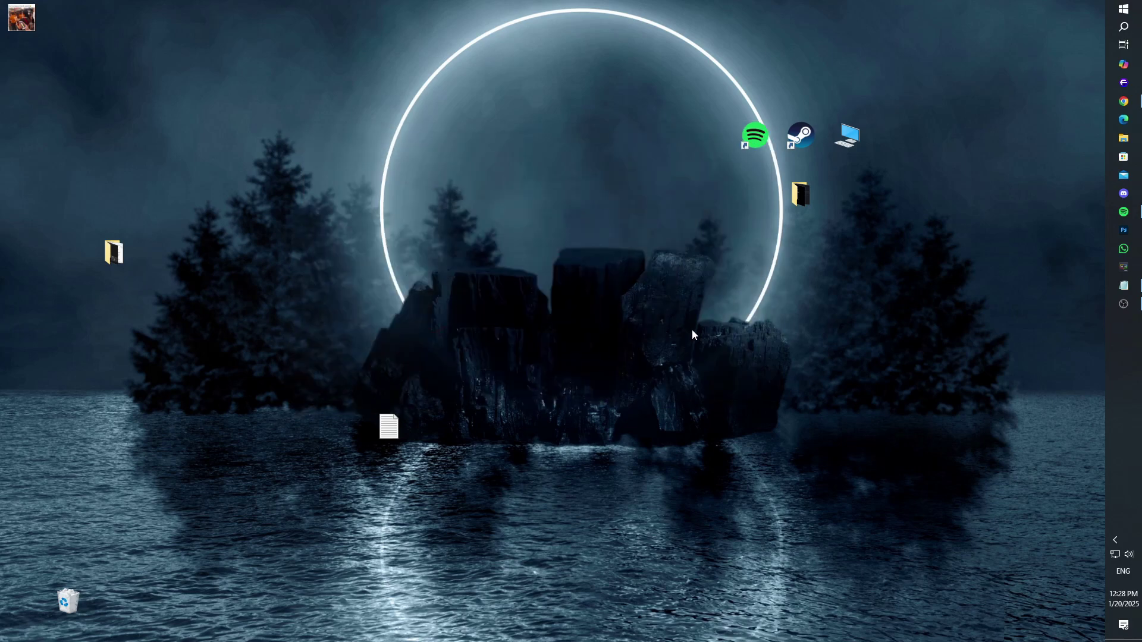
click(1122, 8)
click(735, 340)
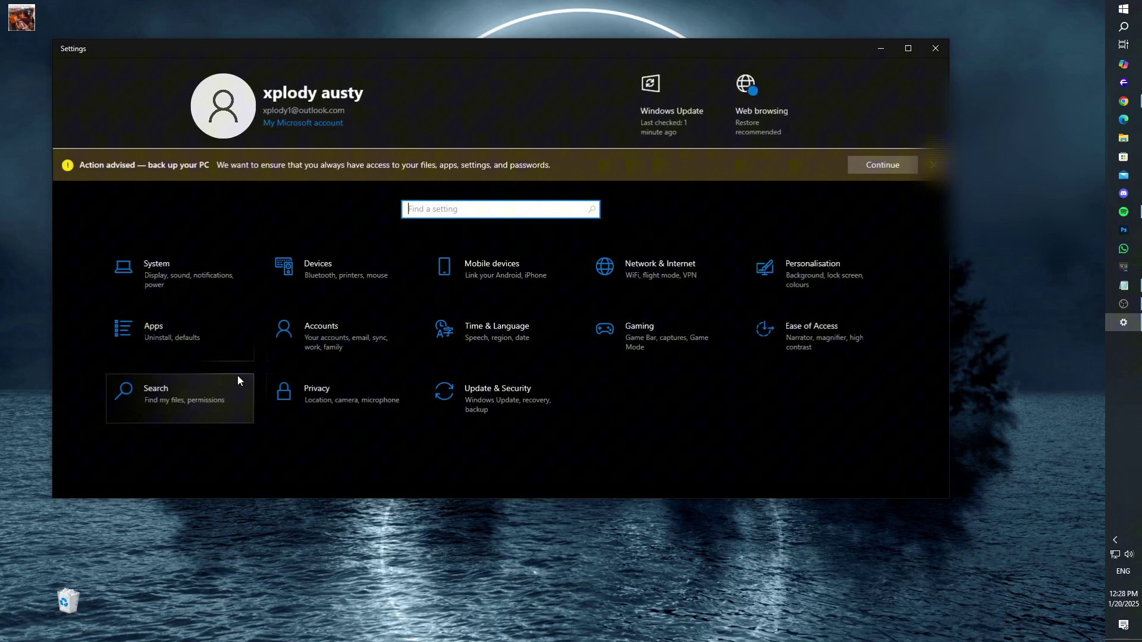
click(488, 389)
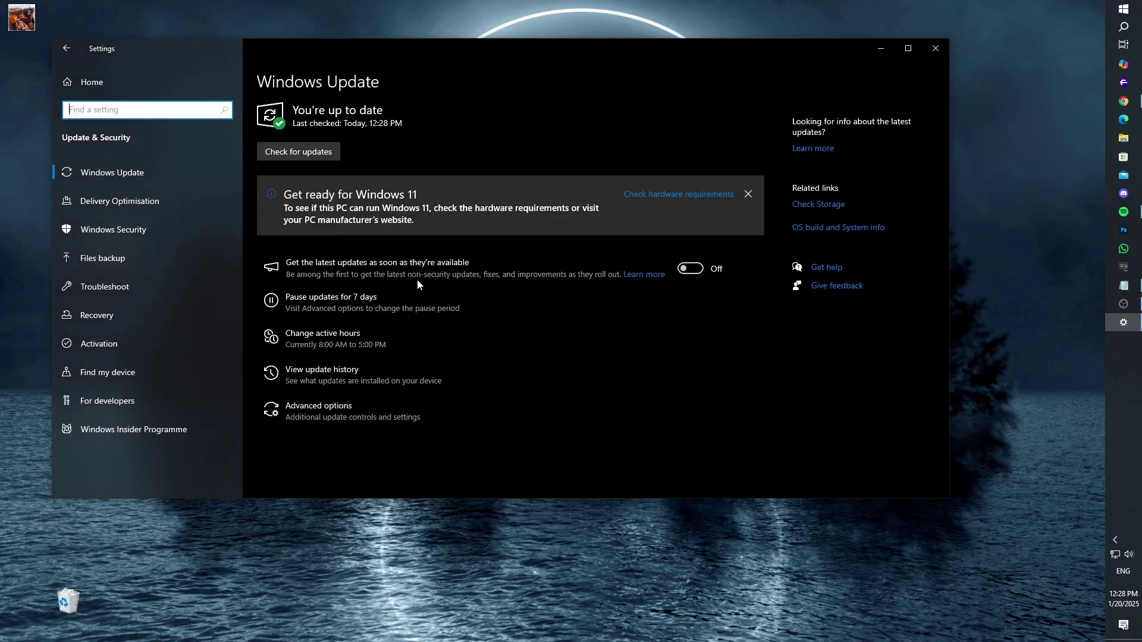
click(934, 52)
right_click(555, 263)
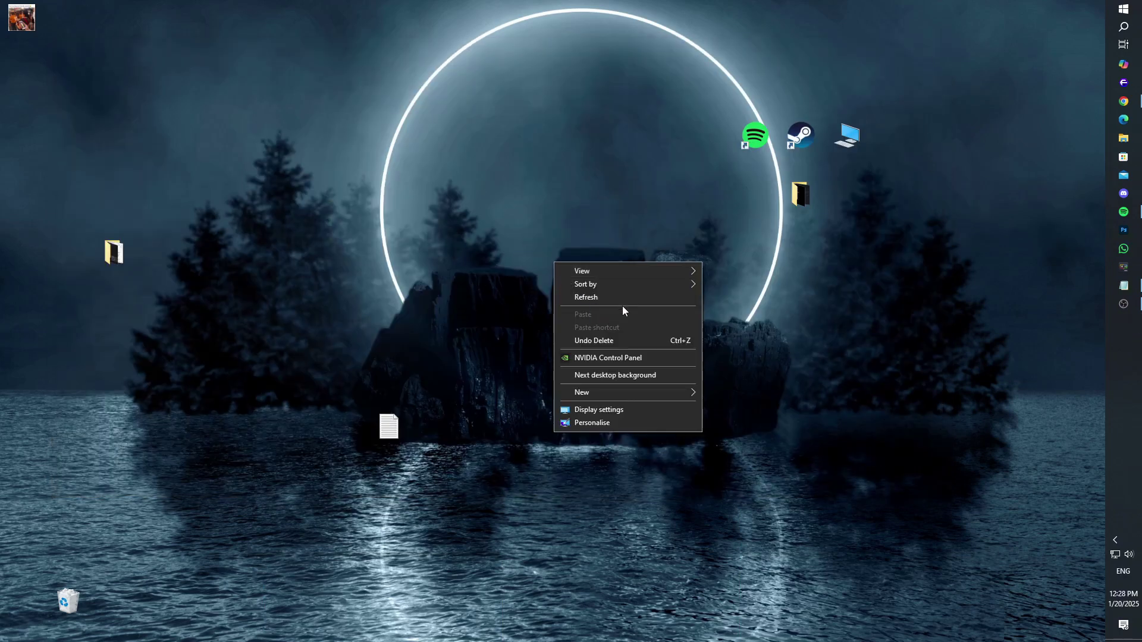
click(625, 303)
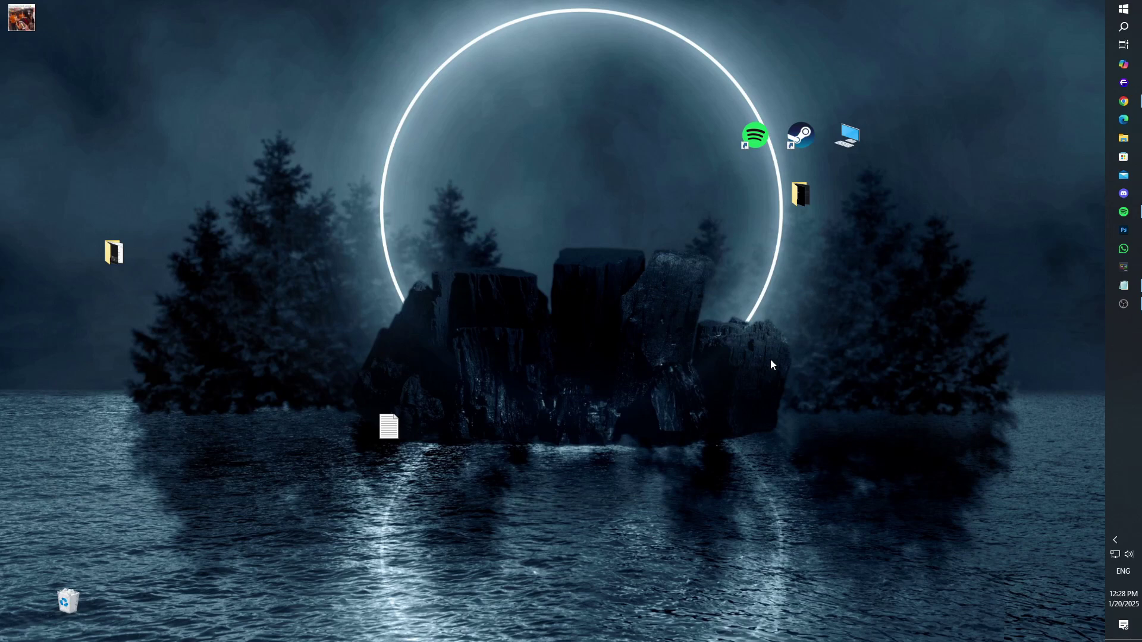